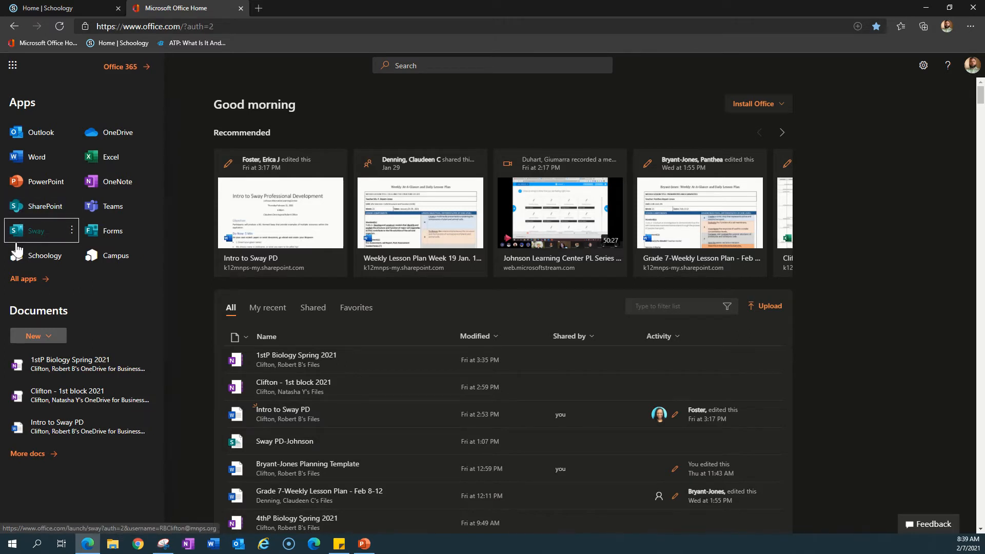
Open Sway from the Office home page, create a new blank Sway and title it "Properties of Water"
click(13, 65)
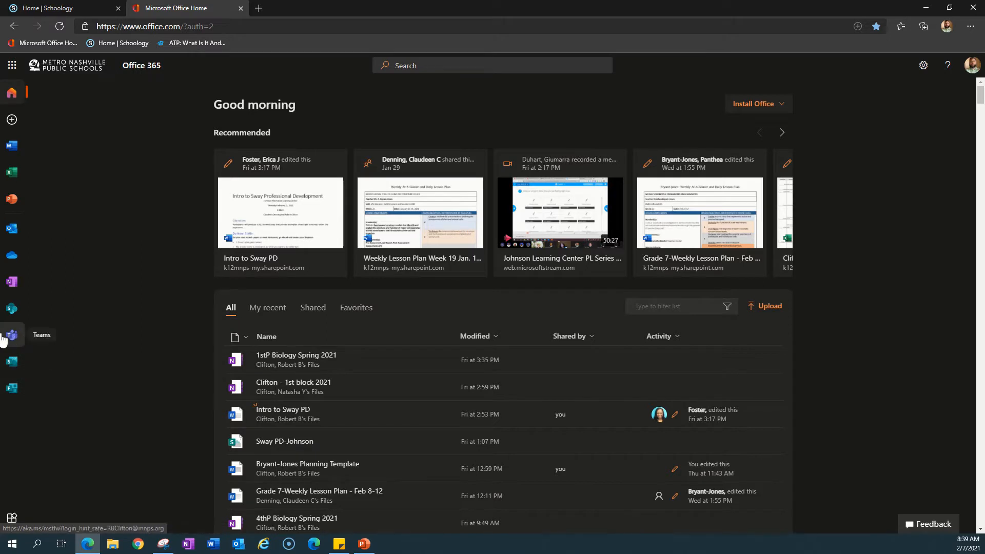
click(10, 367)
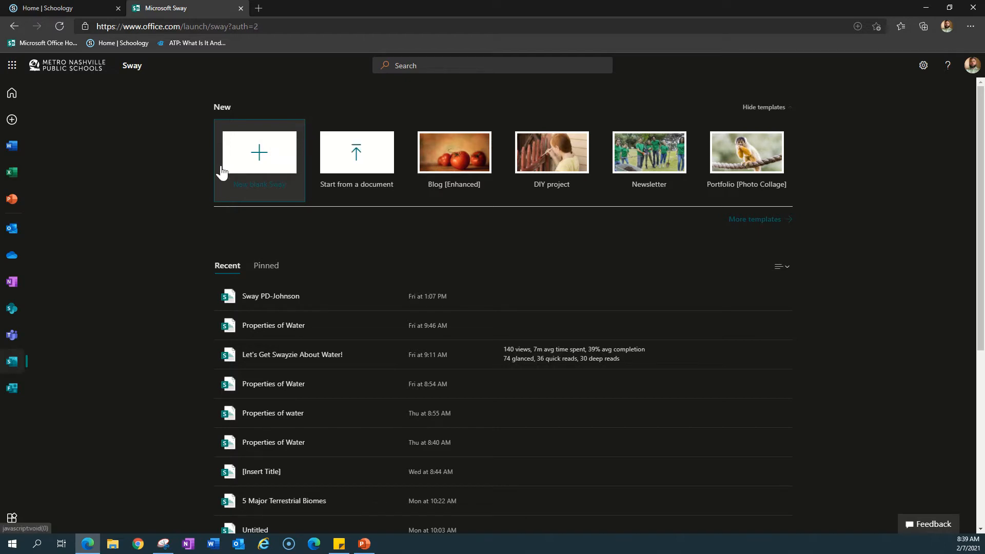
click(259, 157)
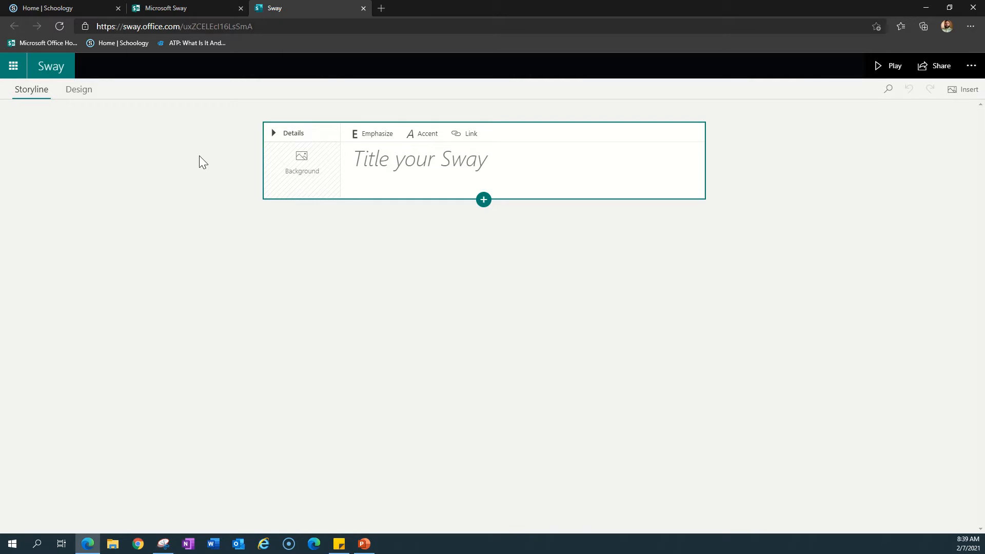
click(421, 168)
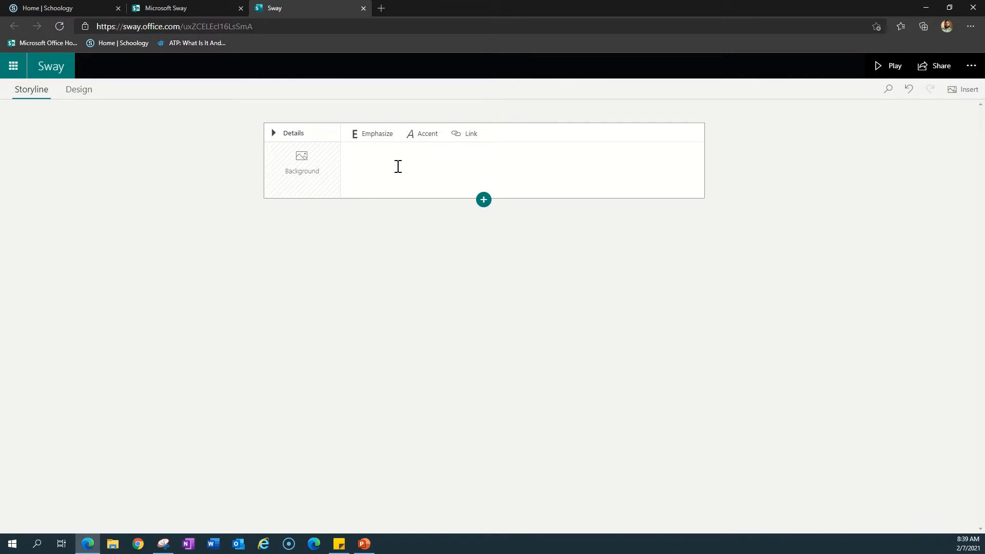
text(Properties of Water)
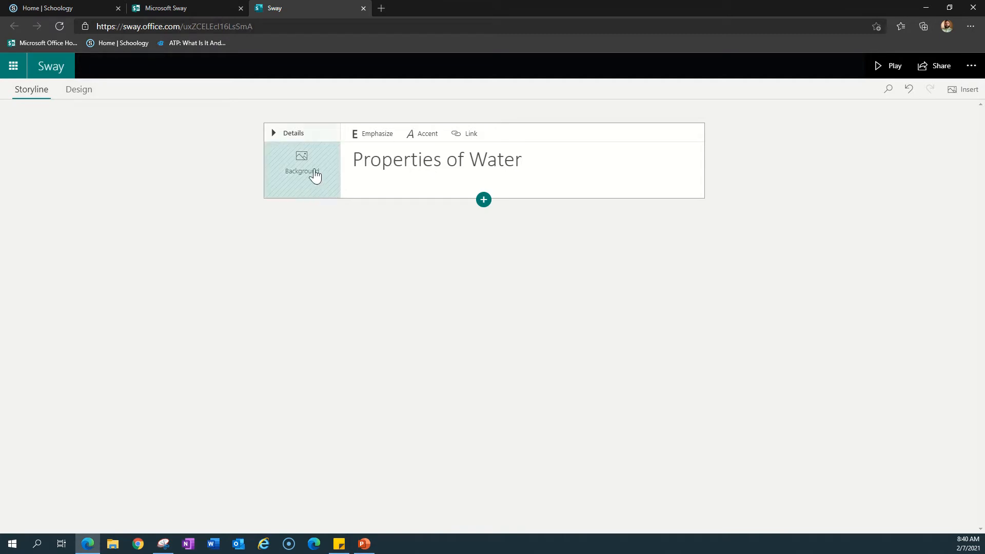
Try the Emphasize and Accent formatting in turn on the whole title text
drag(523, 159, 353, 159)
click(370, 140)
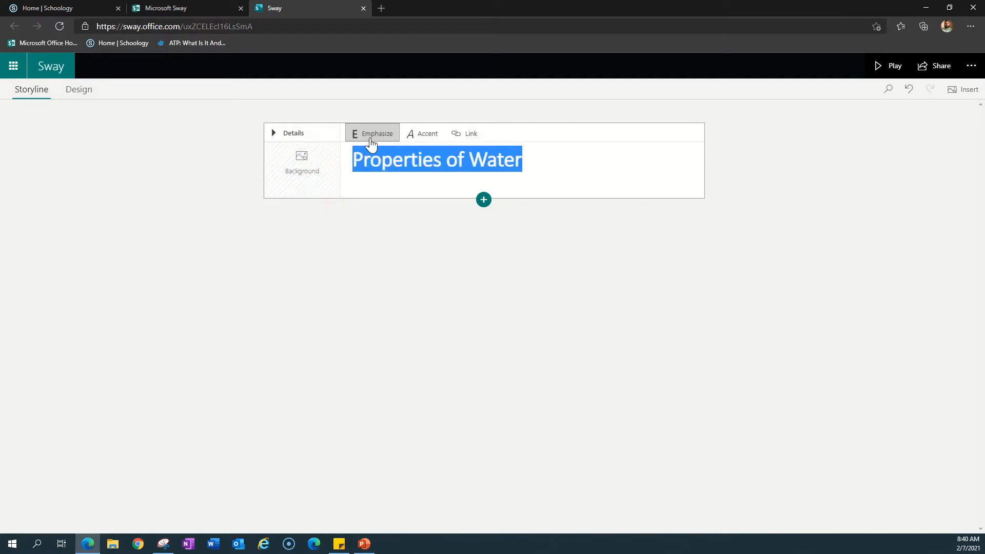
click(367, 134)
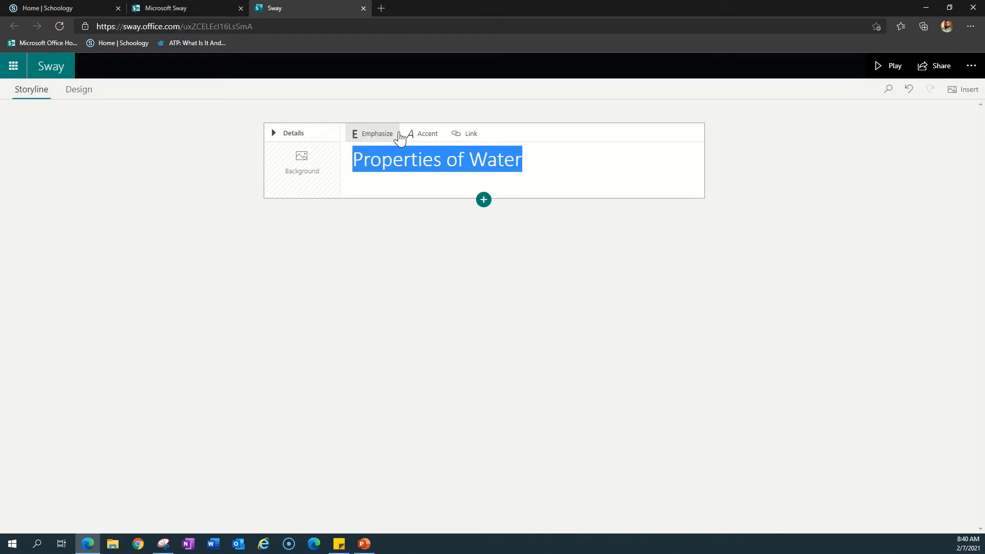
click(413, 139)
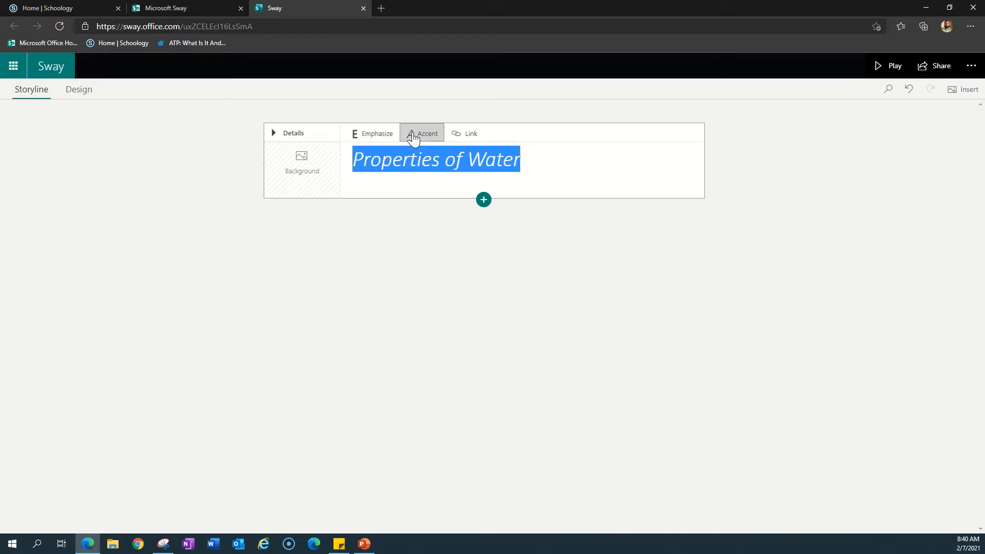
click(413, 137)
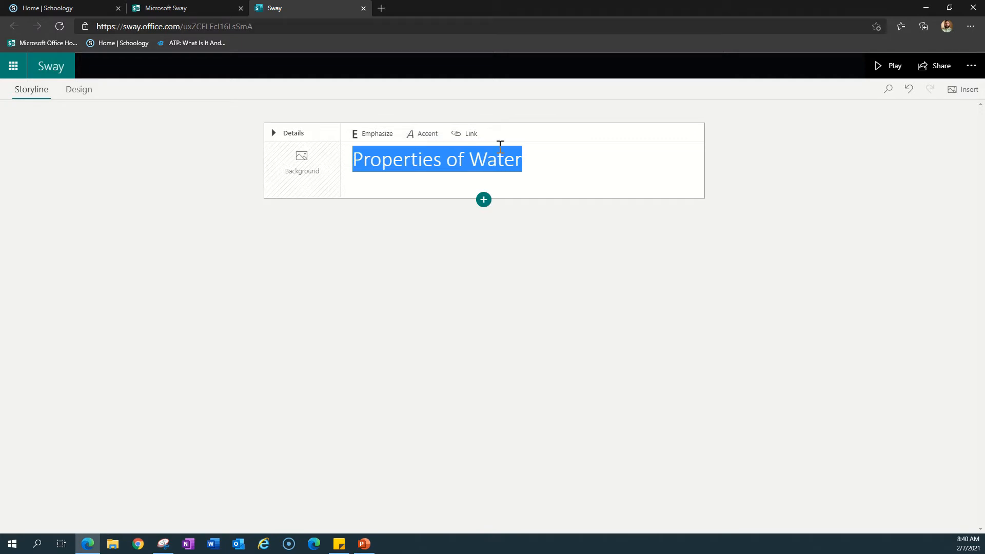
Start choosing a background for the title card and search the suggested sources for "water"
click(301, 172)
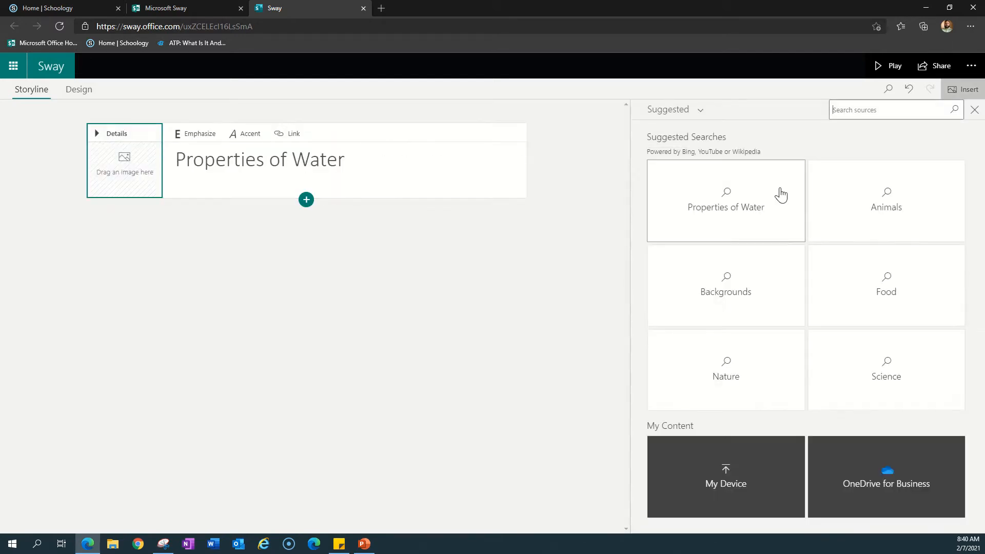
click(892, 110)
text(wa)
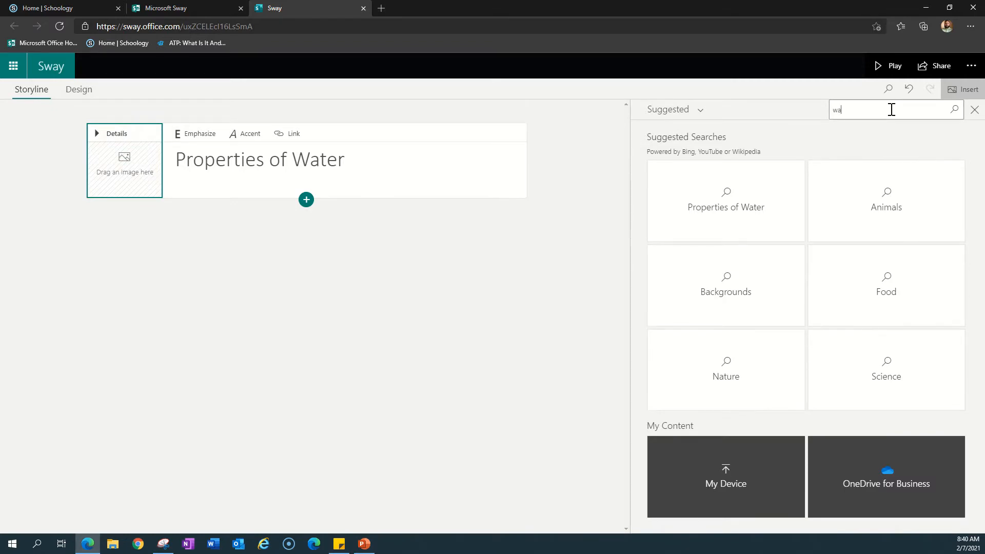
text(ter)
key(Return)
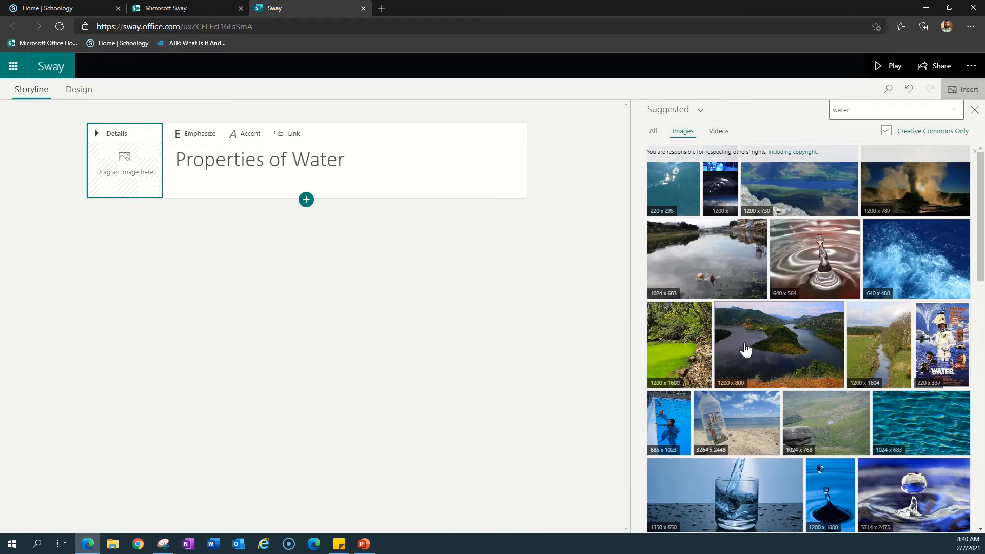
Browse the water search results, comparing the images, the combined content and the videos
scroll(698, 357, down, 2)
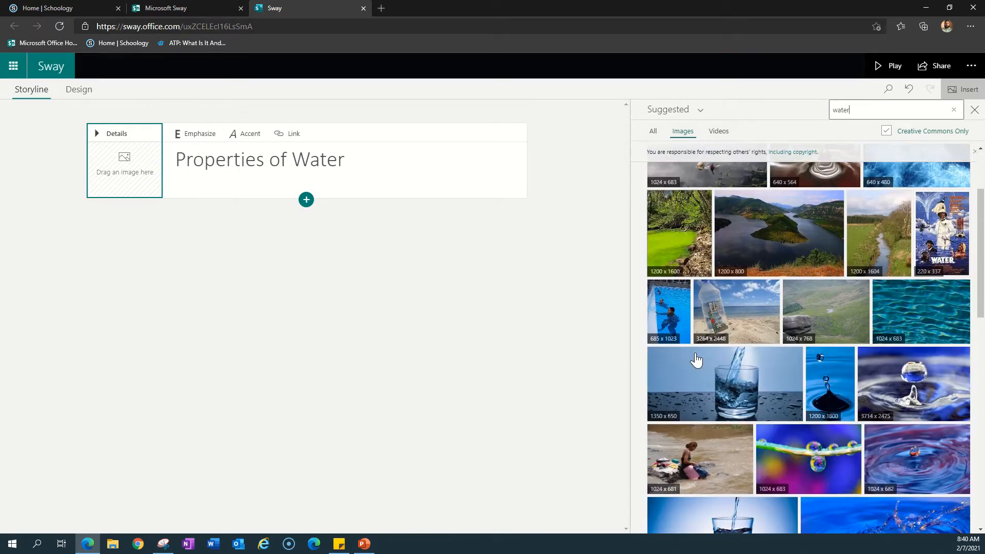
scroll(697, 361, down, 2)
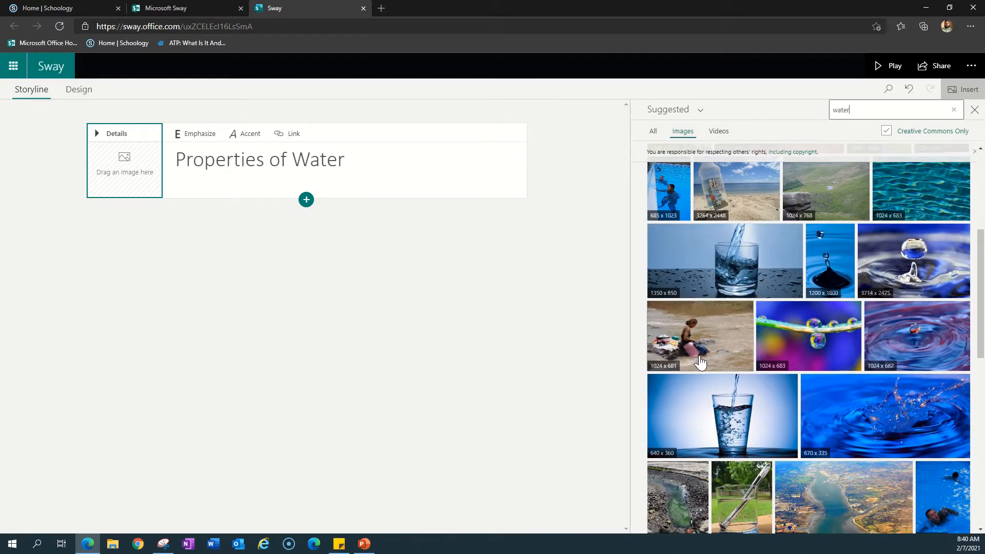
scroll(698, 359, up, 4)
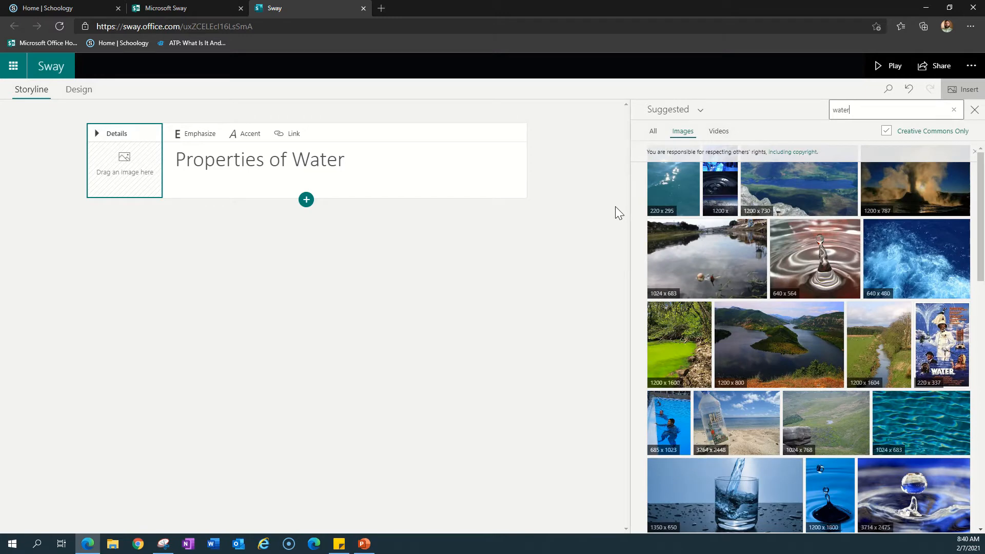
click(653, 132)
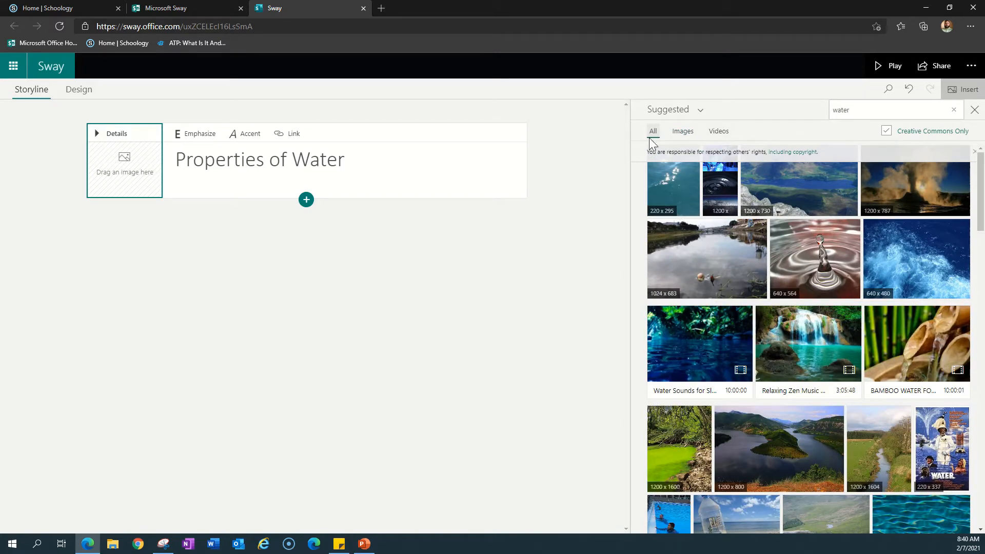
click(684, 134)
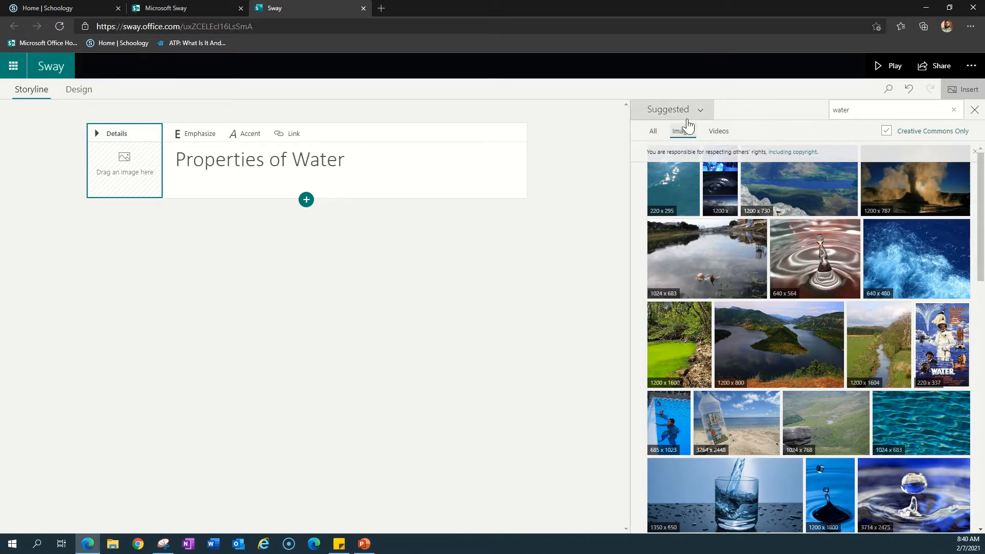
click(725, 135)
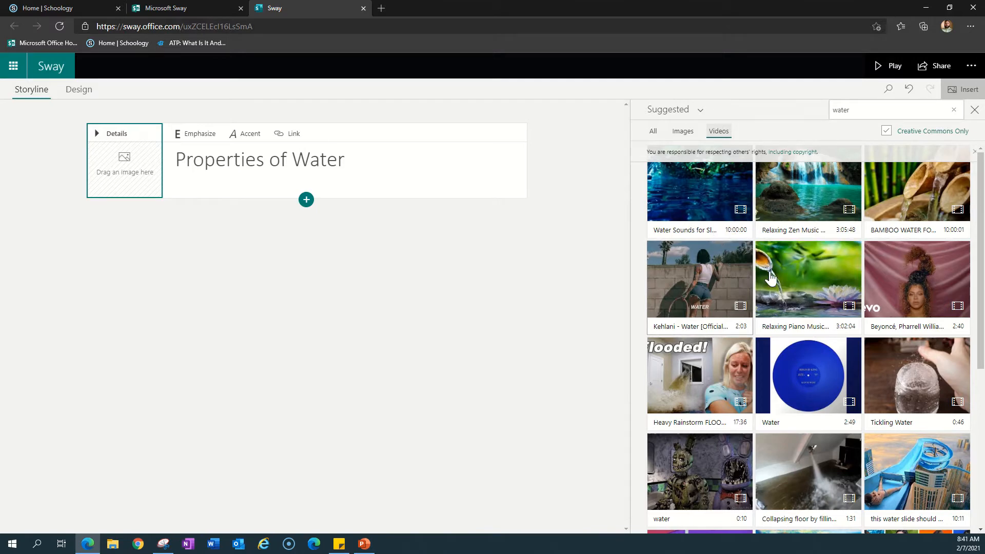
scroll(837, 282, down, 5)
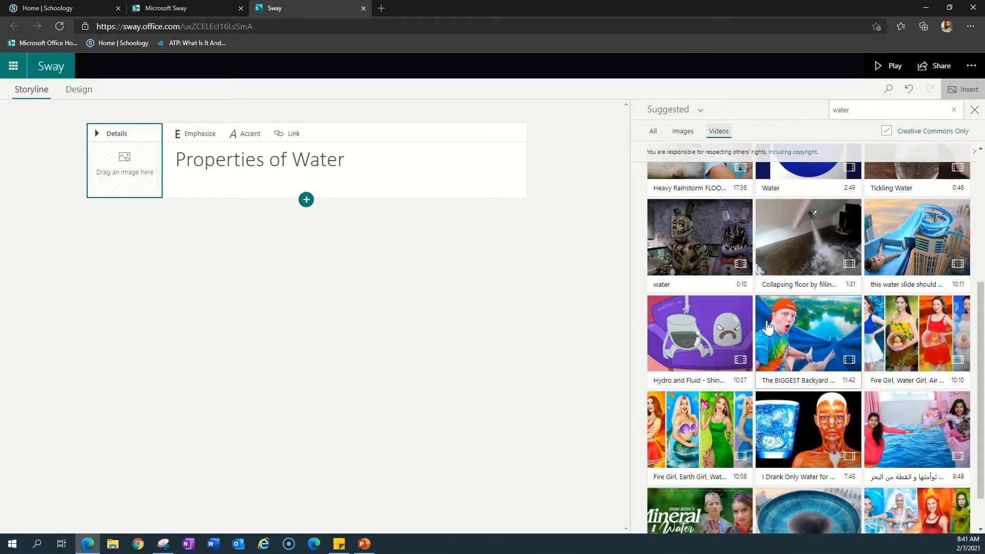
scroll(760, 333, down, 4)
scroll(759, 336, down, 1)
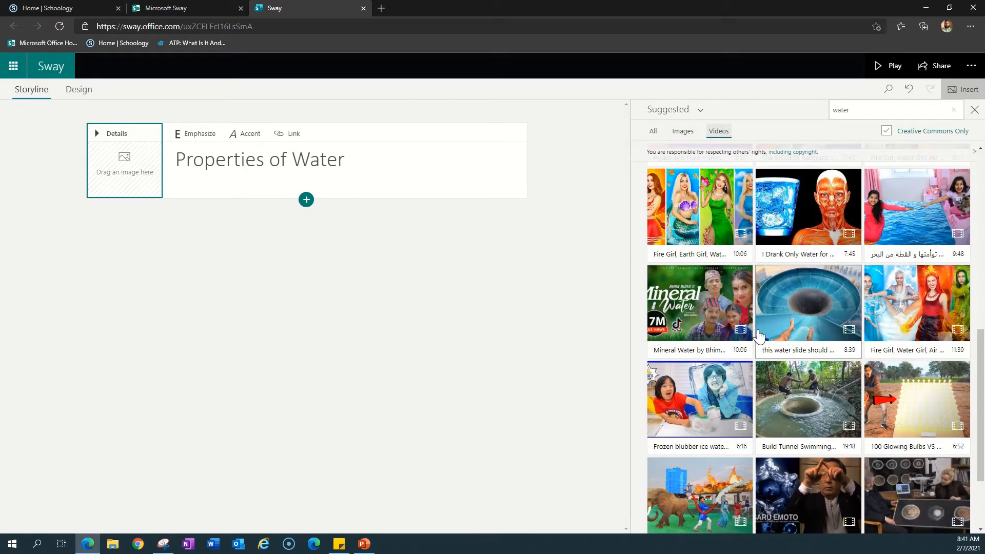
scroll(760, 336, down, 2)
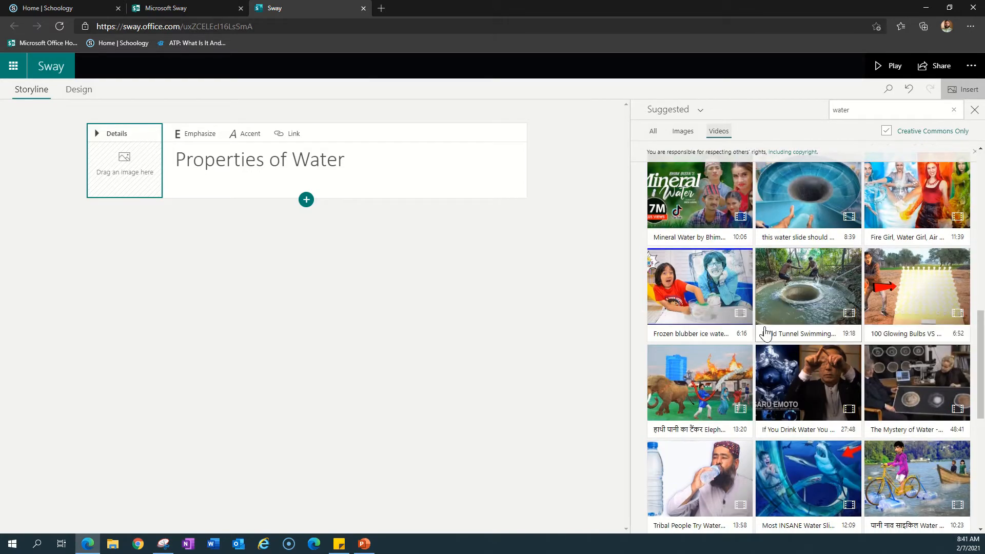
scroll(763, 327, up, 10)
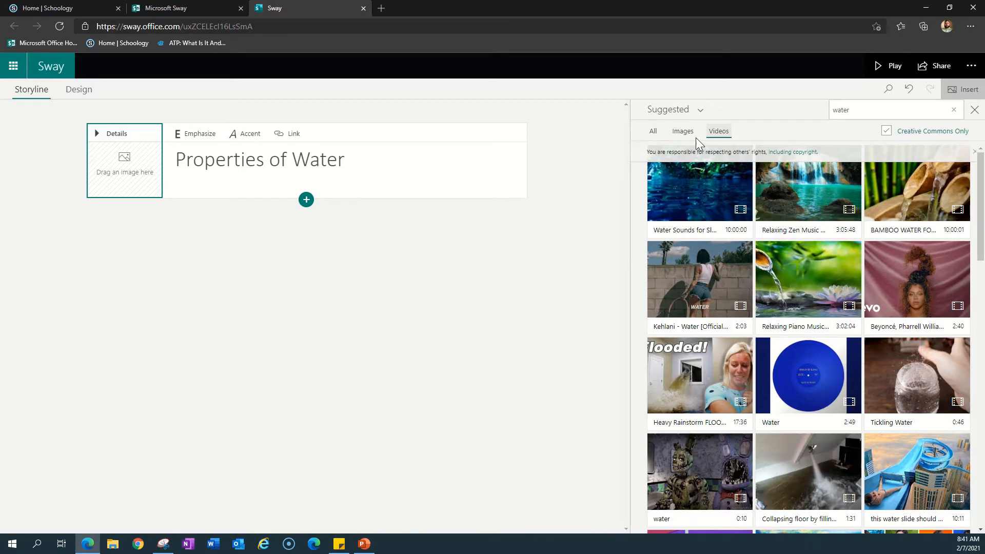
Add the 1200 x 800 reservoir image as the title card's background, preview the Sway and return to editing
click(684, 132)
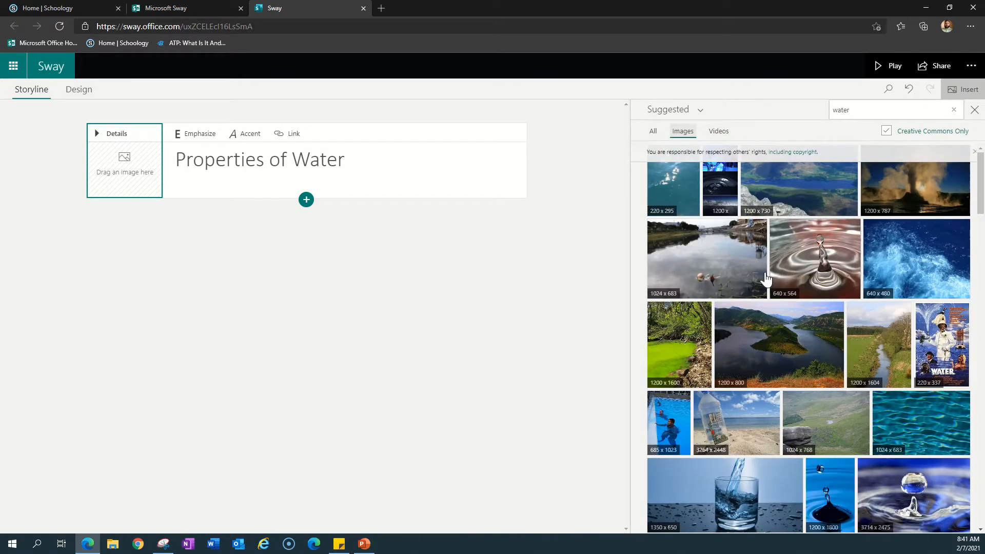
click(776, 343)
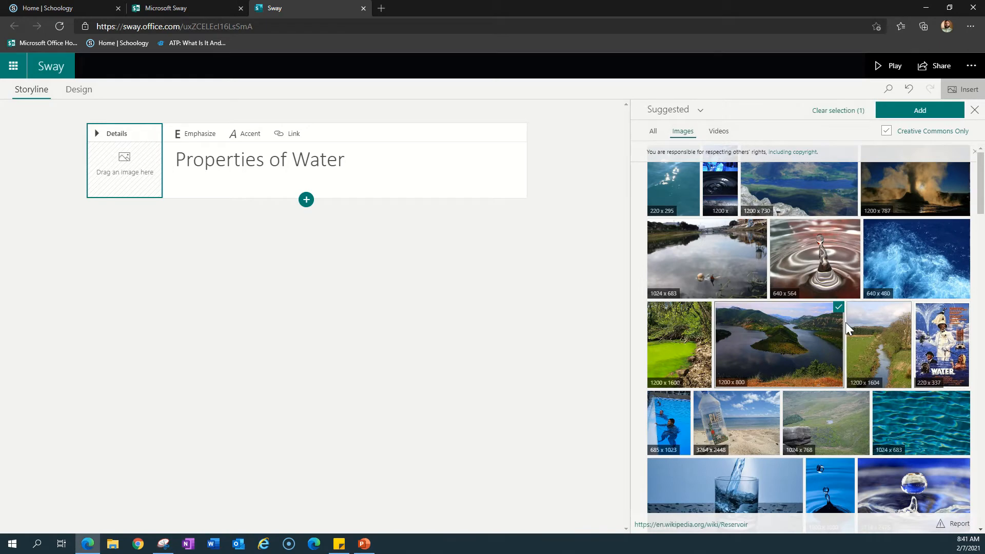
click(919, 112)
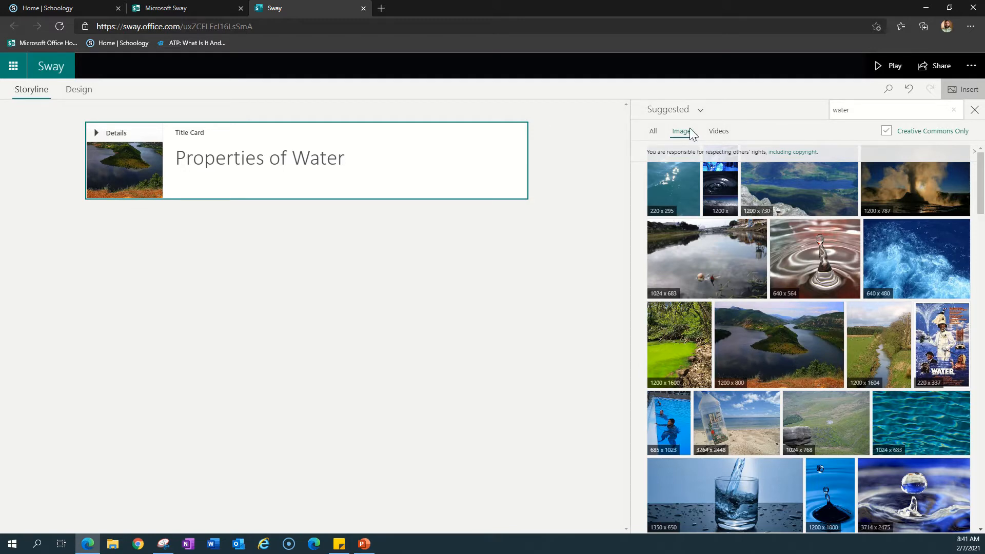
click(892, 66)
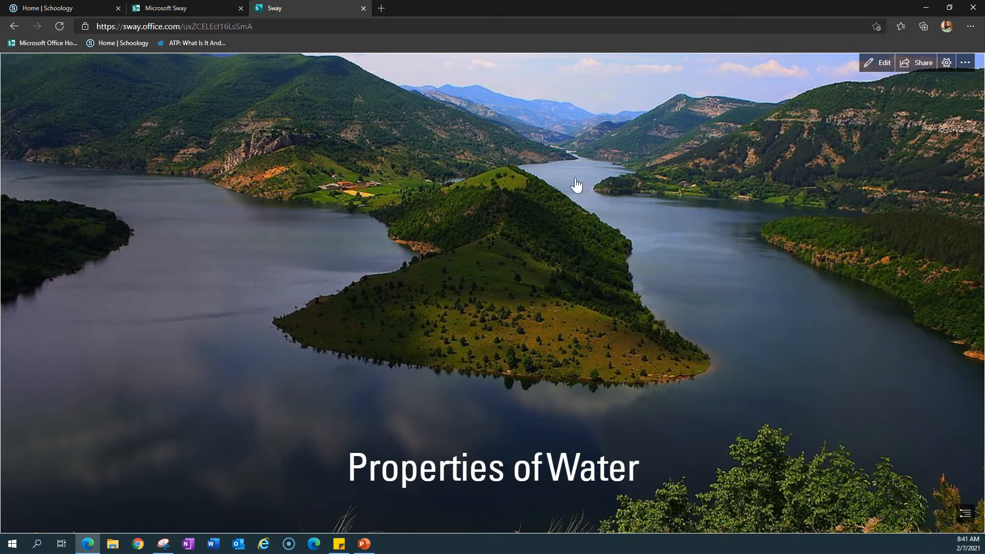
click(872, 68)
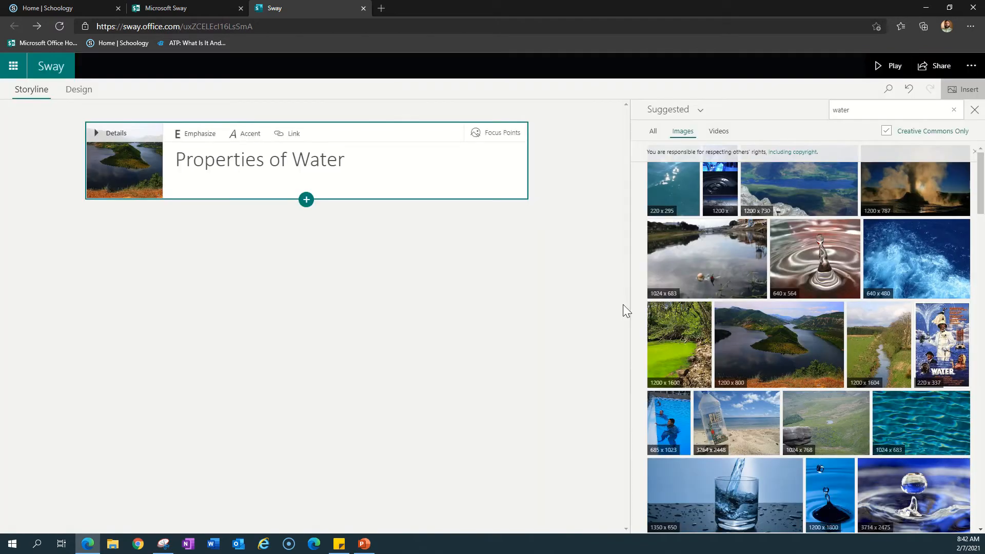
Add a Heading 1 card below the title card with the text "What is Bonding?"
click(306, 201)
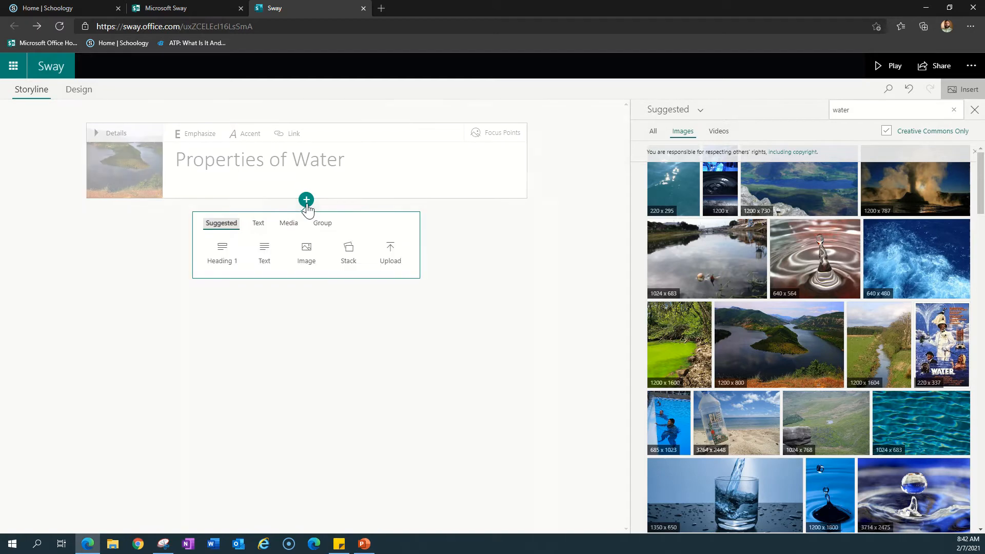
click(220, 254)
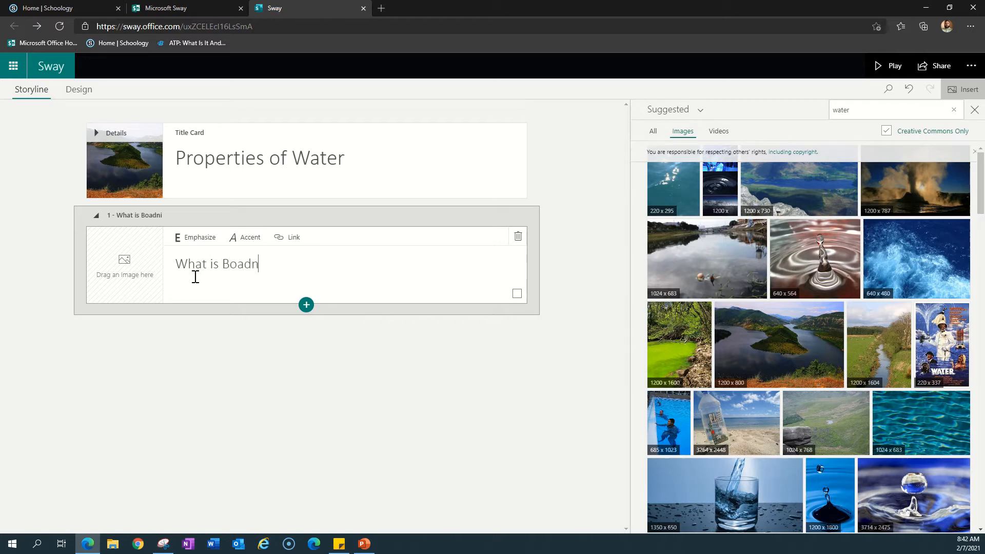
key(BackSpace)
key(BackSpace)
key(BackSpace)
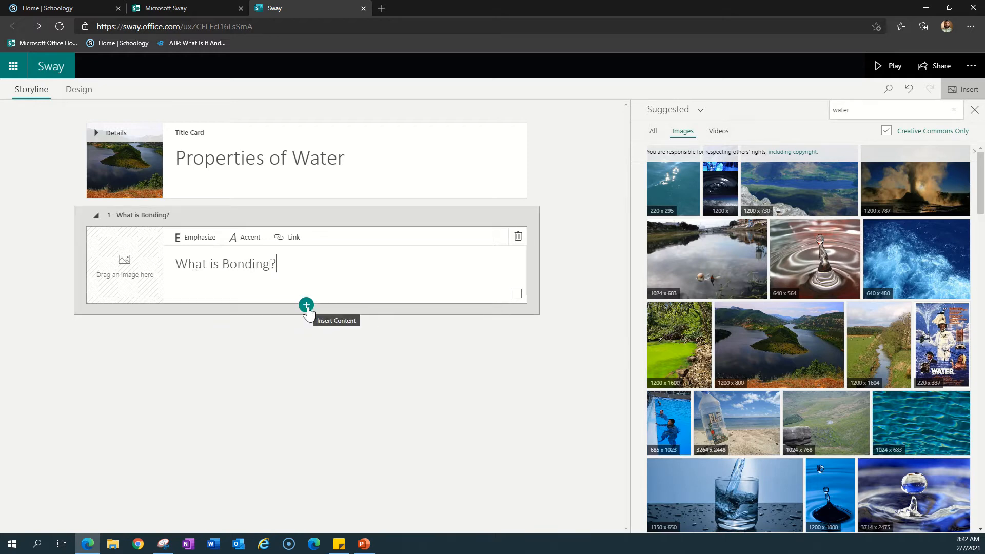
Add a second Heading 1 card with the text "Physical Properties of Water"
click(307, 307)
click(207, 379)
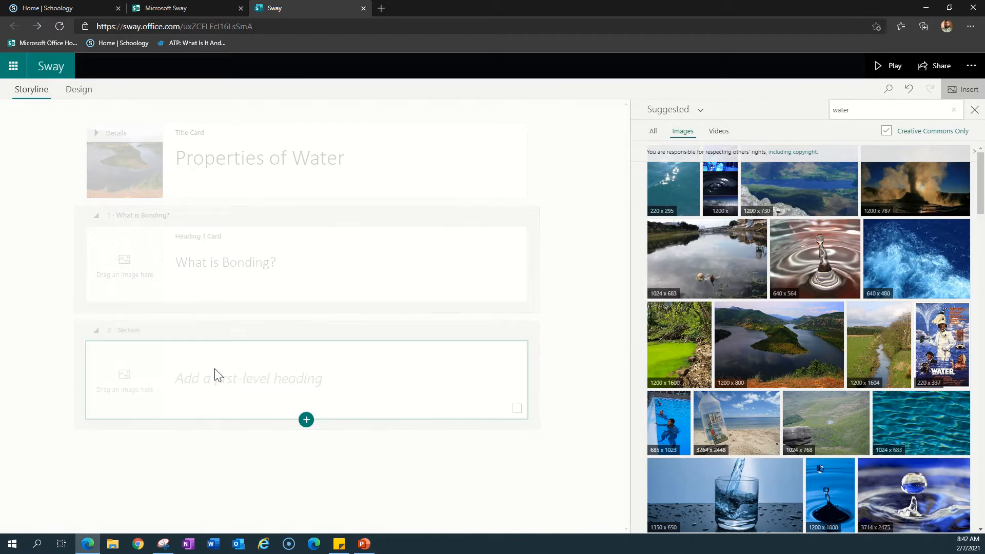
click(226, 386)
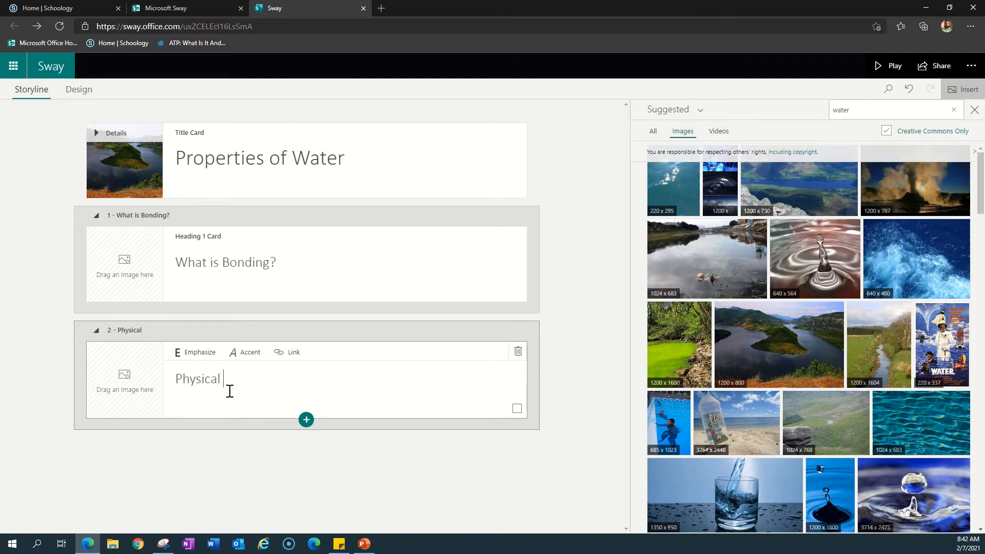
text(Physical Properties of Water)
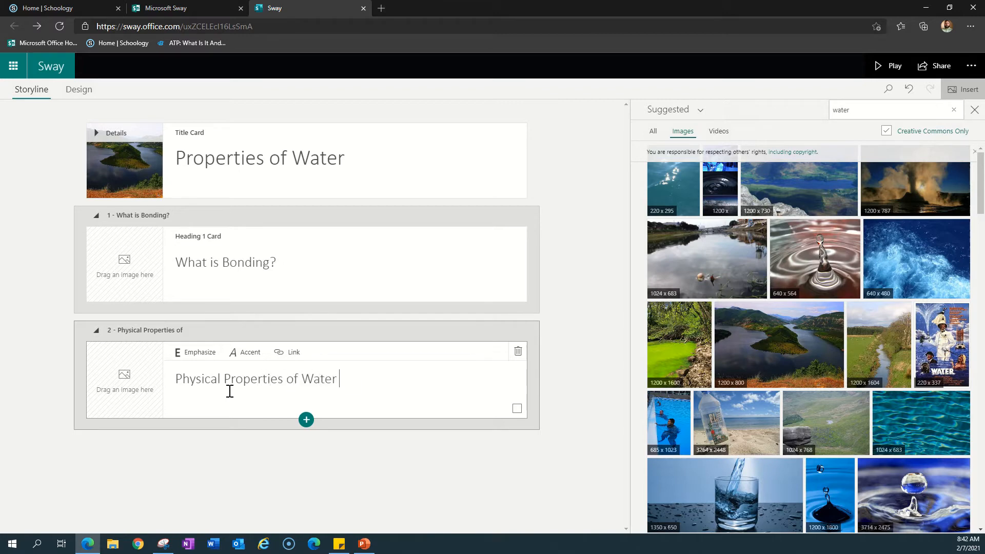
Add a third Heading 1 card with the text "Temperature's Effect on Water"
click(306, 420)
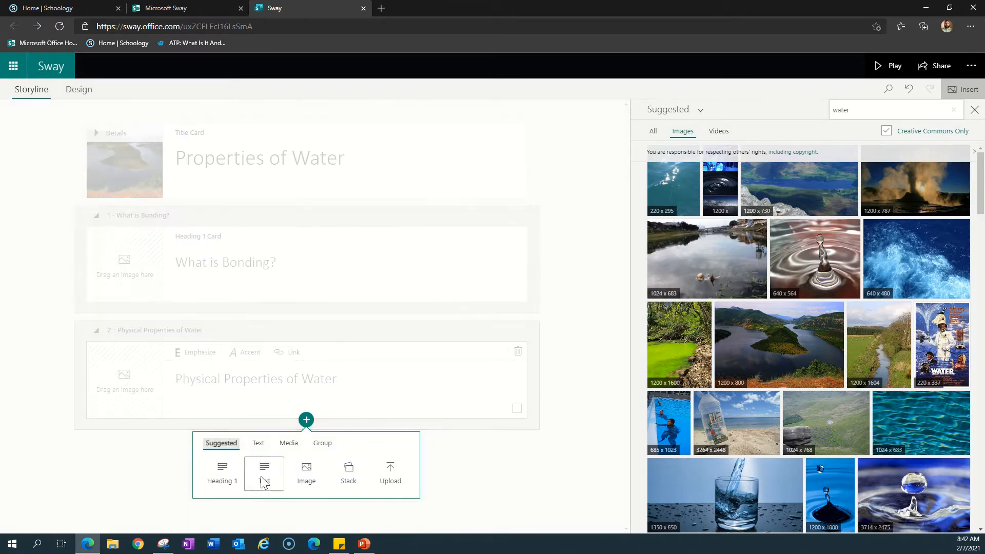
click(215, 473)
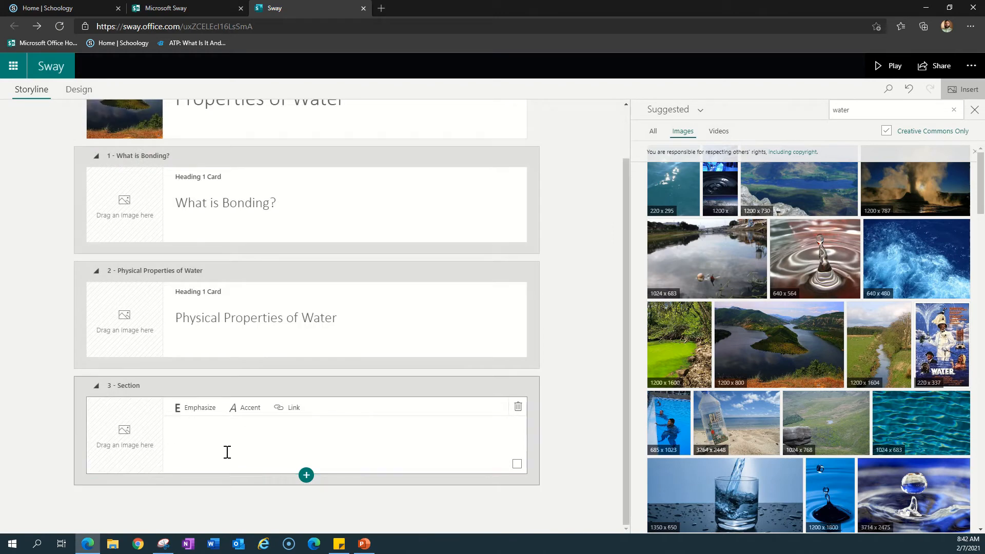
text(Temperature's Eff)
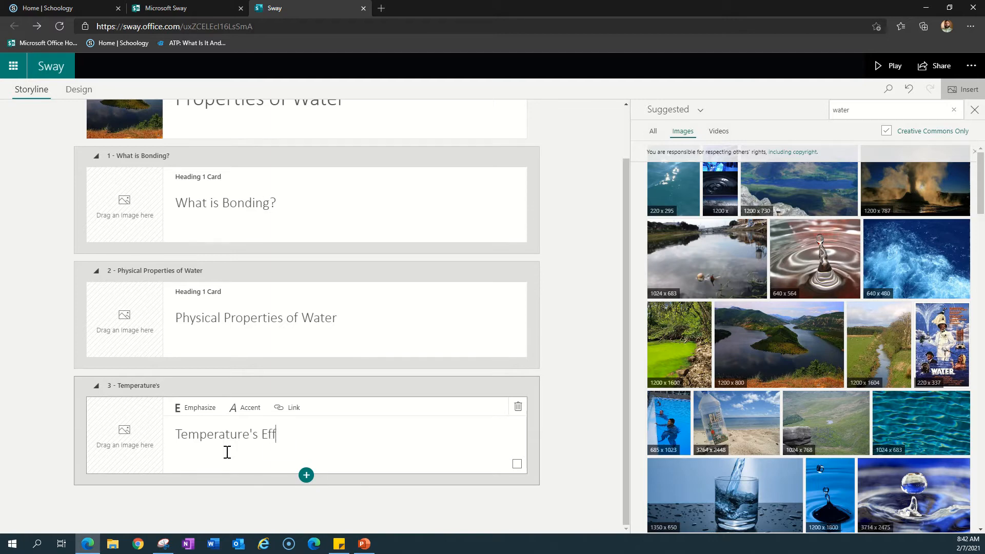
text(ectong)
key(BackSpace)
text(WAter)
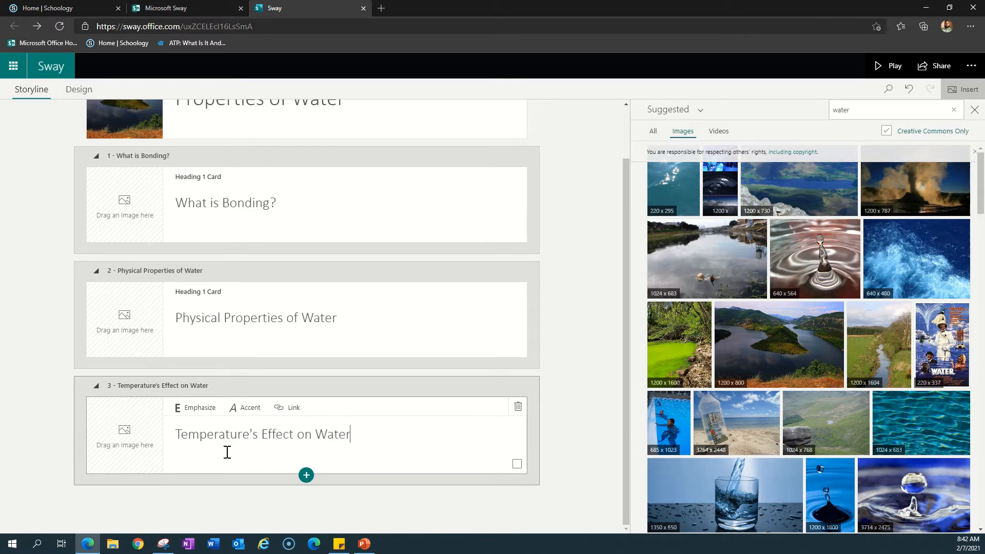
Add a fourth Heading 1 card with the text "pH"
click(306, 475)
click(221, 508)
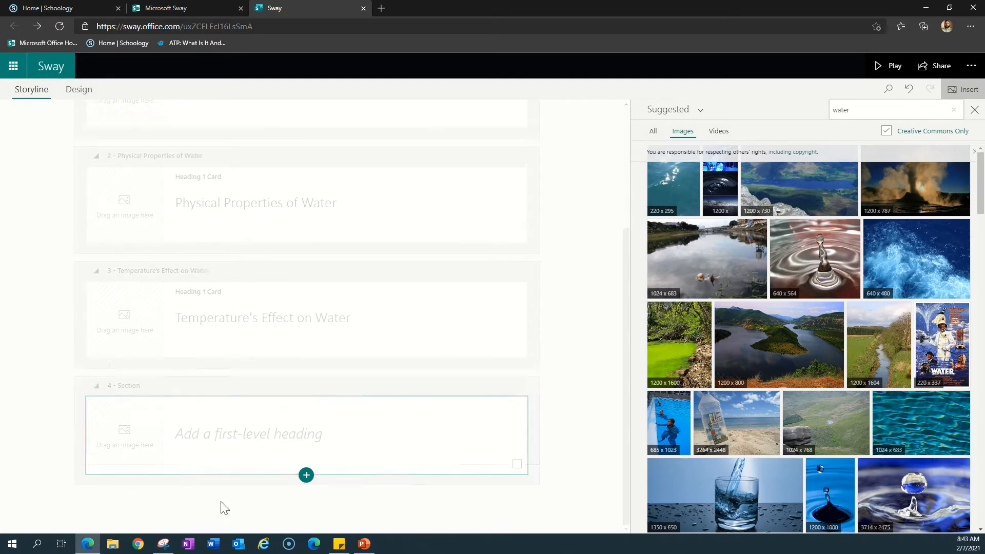
click(215, 439)
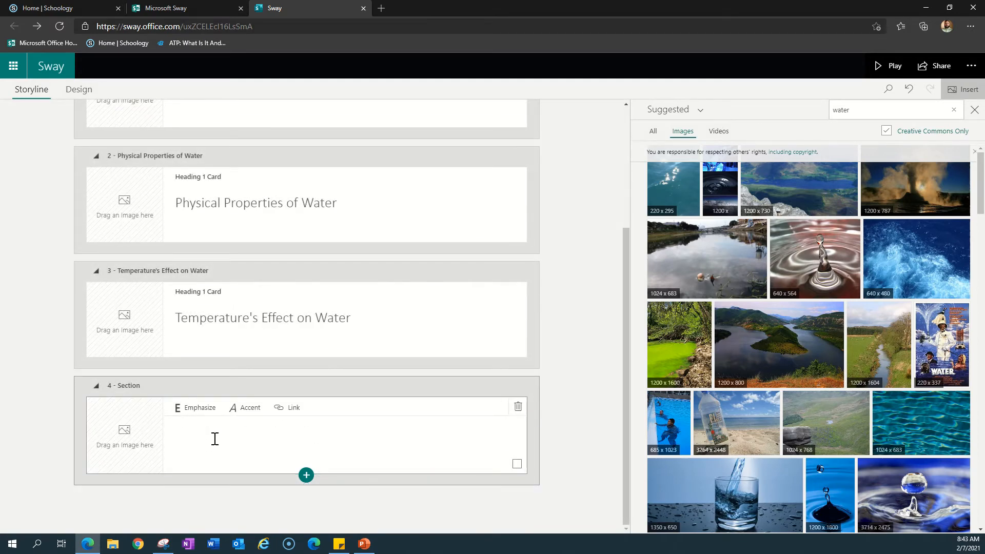
text(Ph)
key(BackSpace)
key(BackSpace)
text(pH)
Add a fifth Heading 1 card with the text "Universal Solvent"
click(307, 476)
click(223, 507)
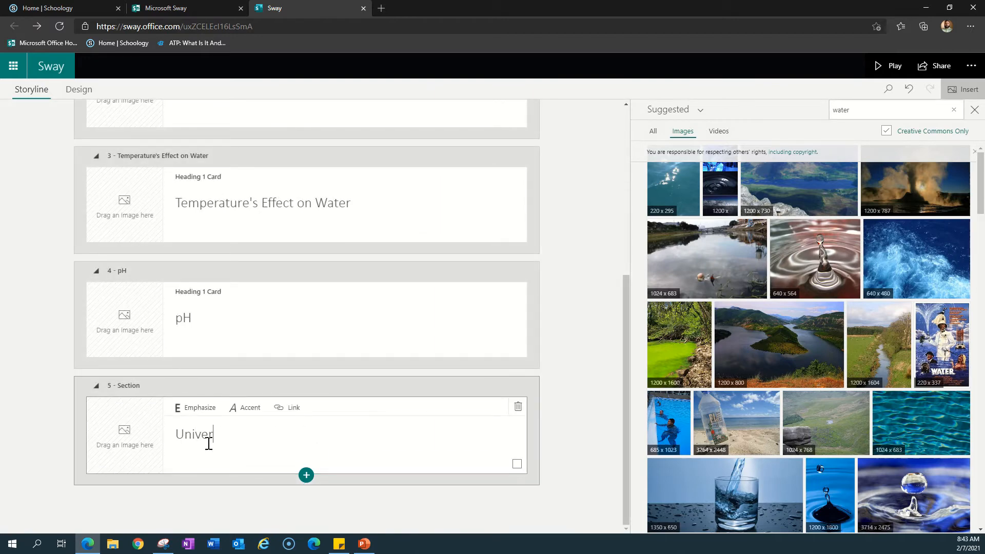
text(Universal Solvent)
key(BackSpace)
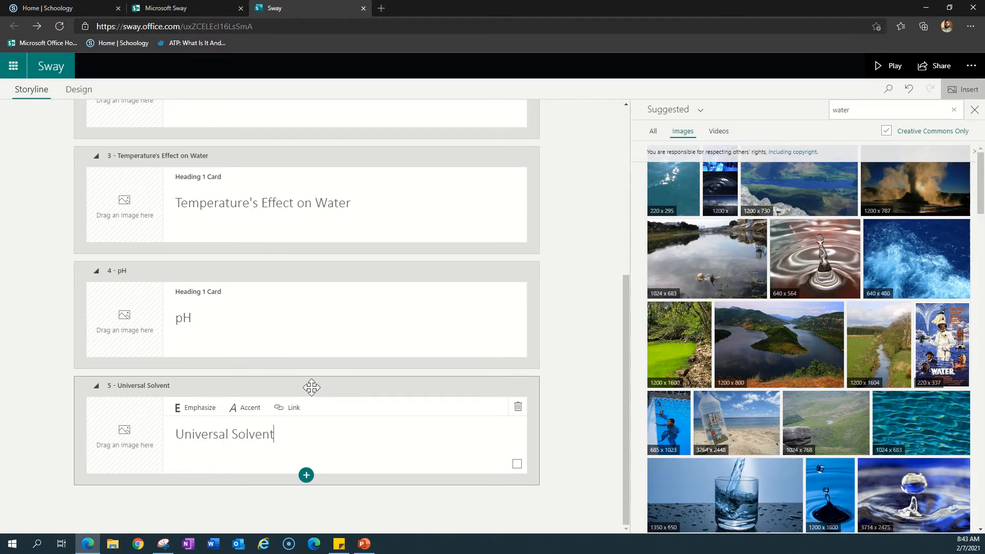
Move the "Universal Solvent" section above the "pH" section and close the suggested content search
drag(312, 387, 305, 293)
scroll(261, 315, up, 4)
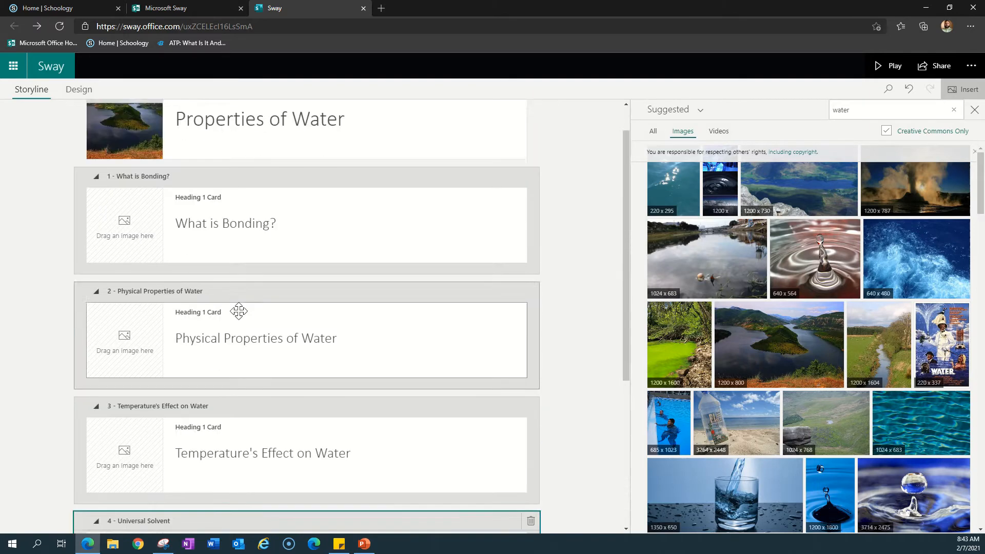
scroll(239, 311, up, 1)
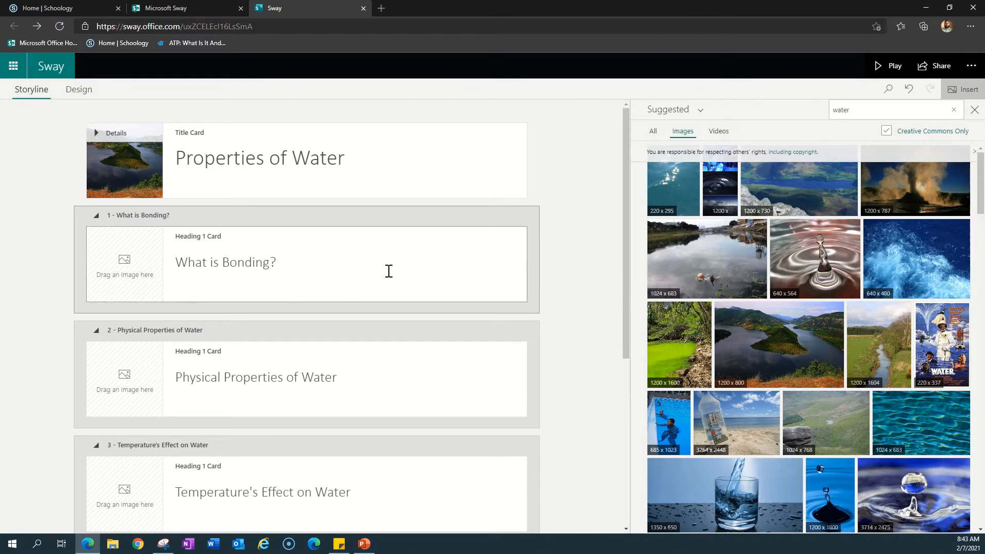
click(974, 110)
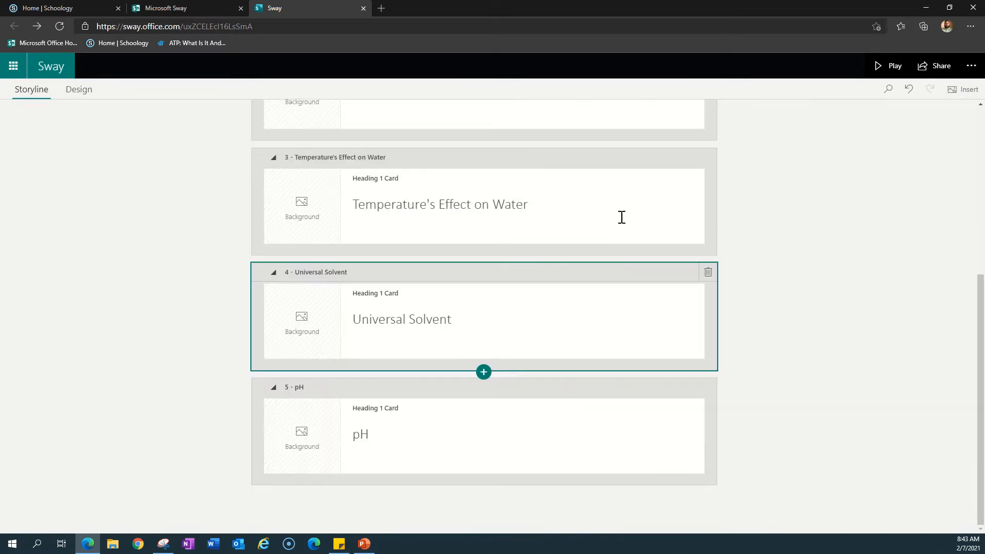
Review the section order and examine the text, media and group card types available under the "What is Bonding?" heading
scroll(373, 263, up, 5)
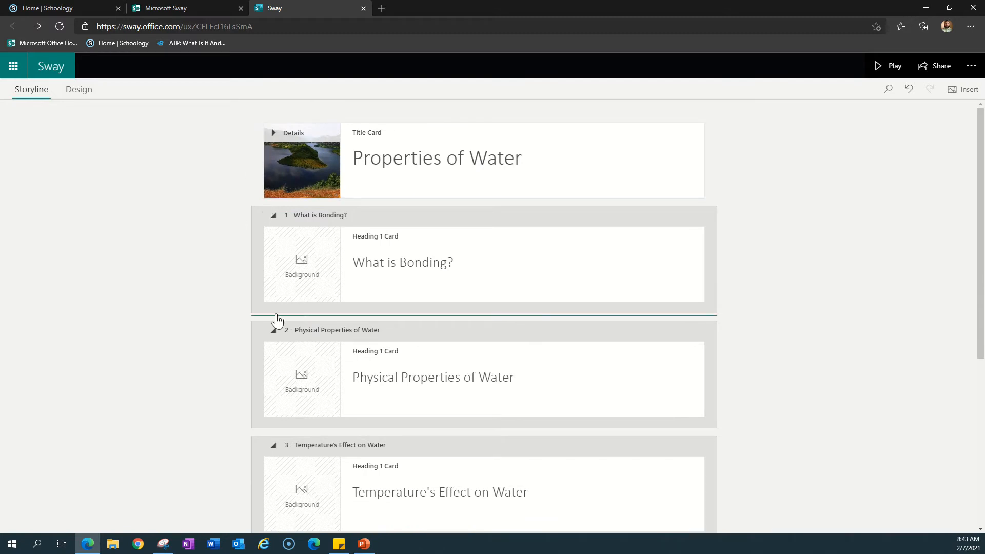
scroll(218, 495, down, 3)
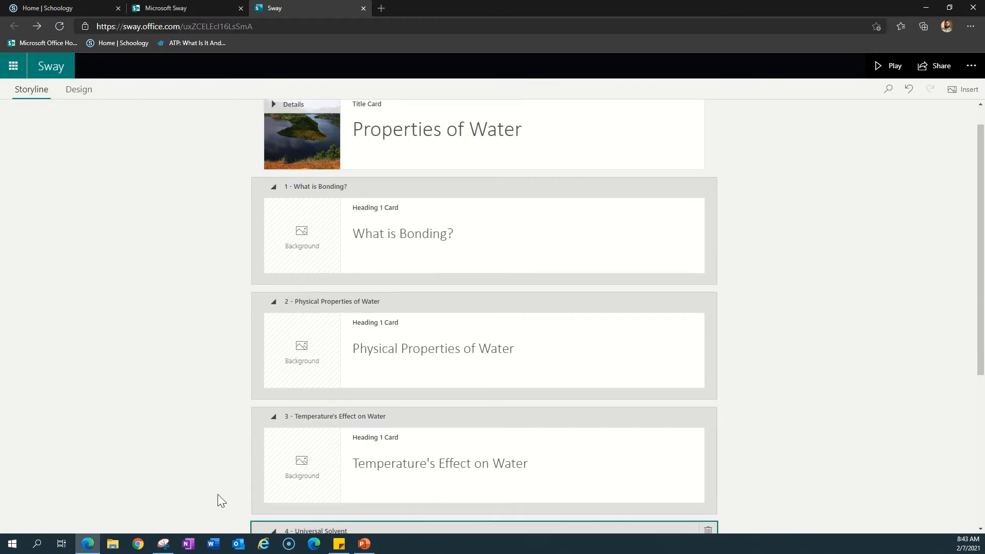
scroll(241, 446, down, 4)
scroll(264, 429, up, 7)
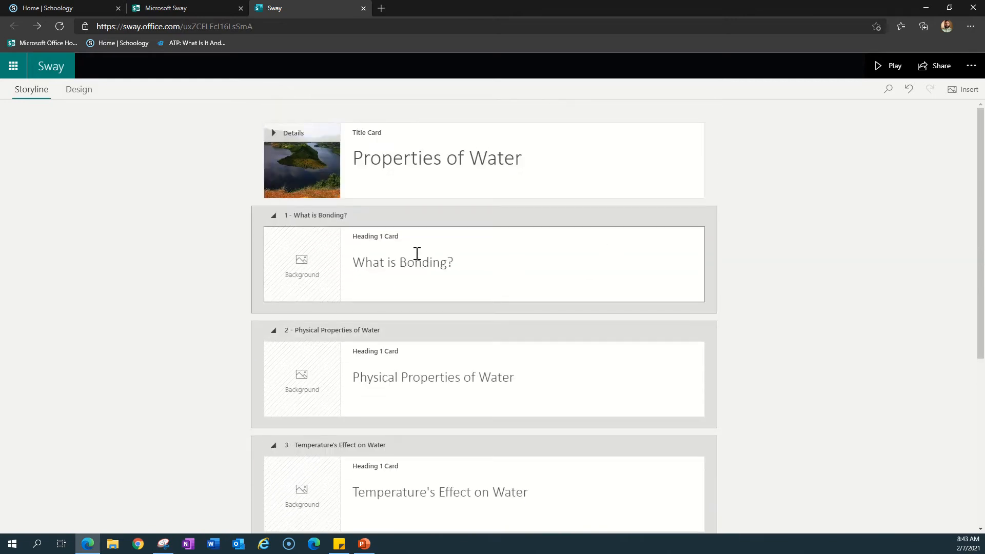
click(471, 267)
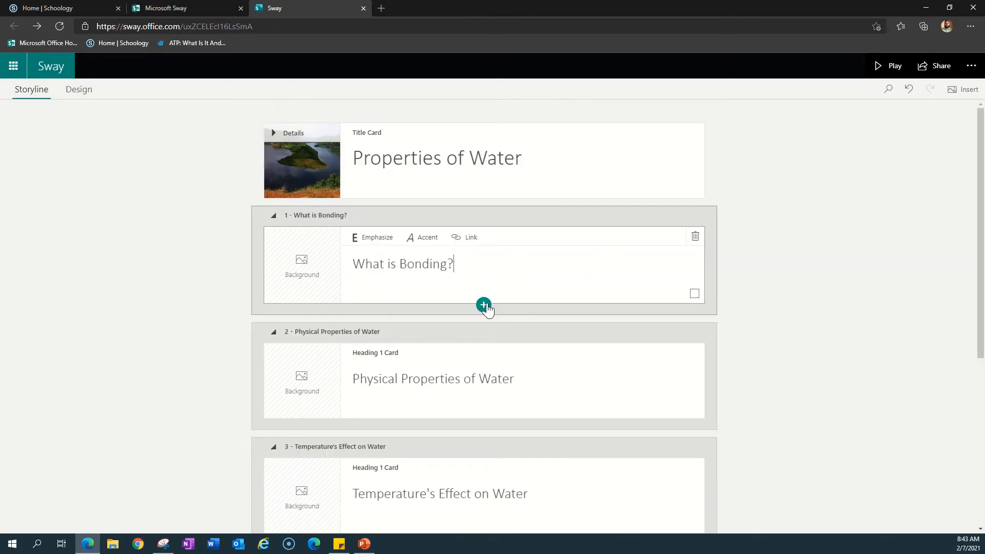
click(484, 305)
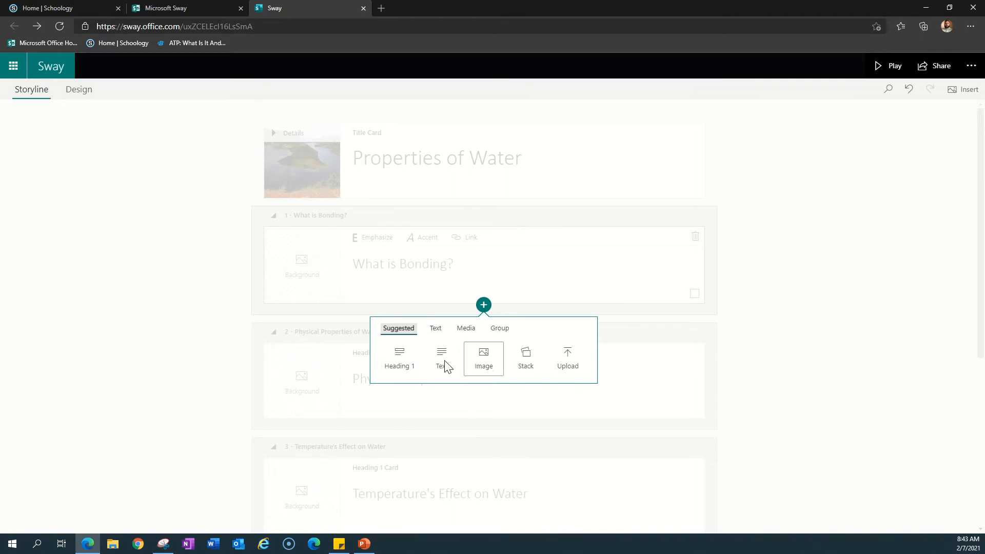
click(438, 332)
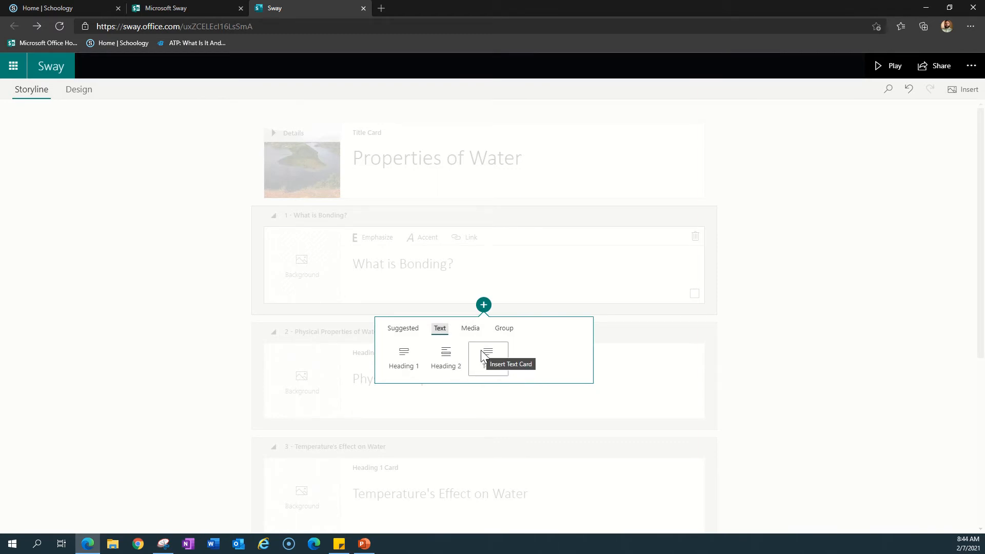
click(471, 332)
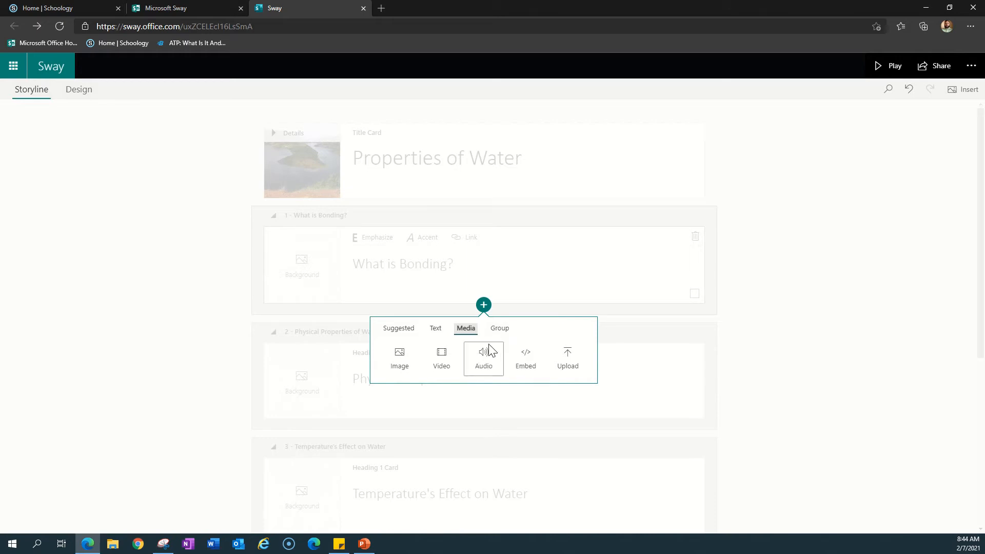
click(497, 330)
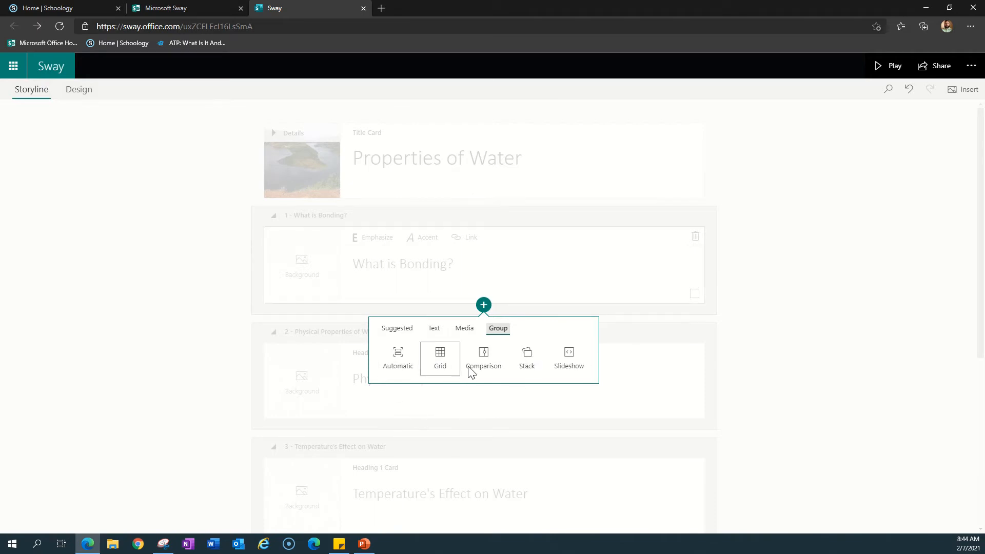
click(484, 306)
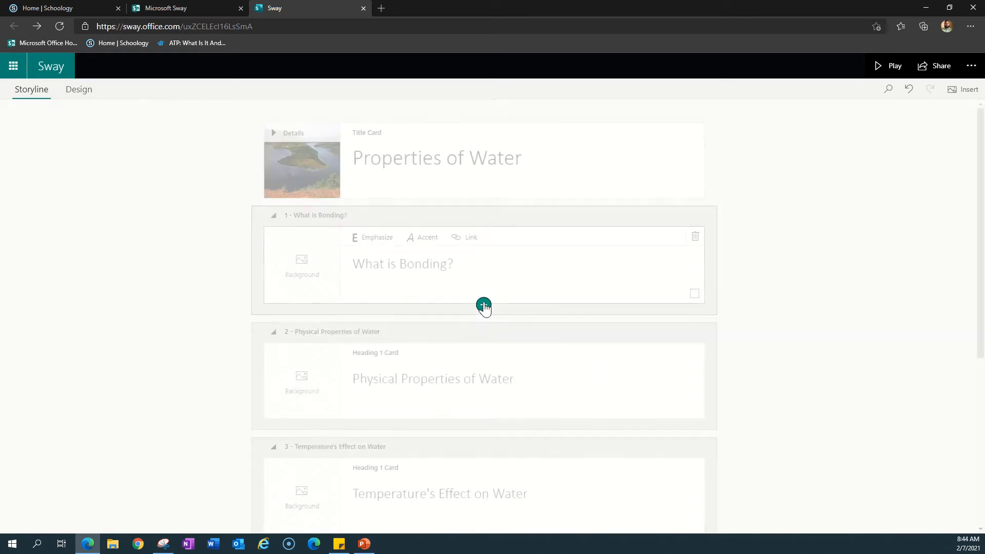
Insert a text card under "What is Bonding?" with the sample line "asdfsf", a bulleted "adsfadf" and a numbered "asdas"
click(484, 306)
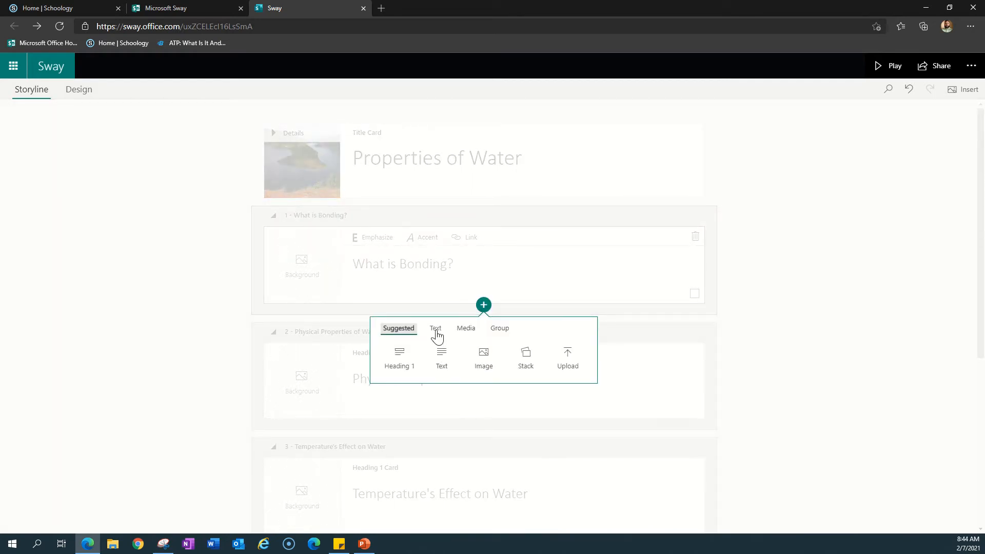
click(442, 360)
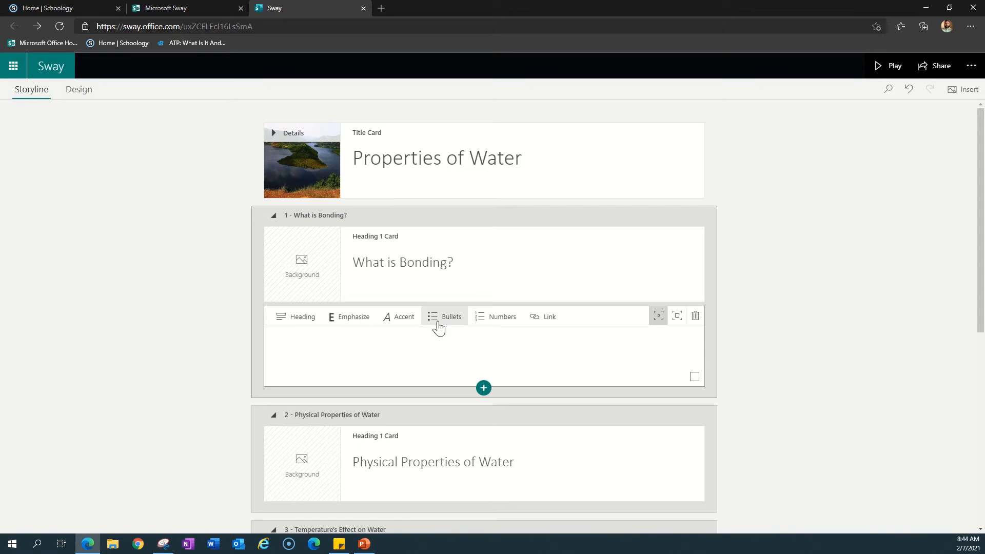
text(asdfsf)
click(437, 323)
text(adf)
click(495, 318)
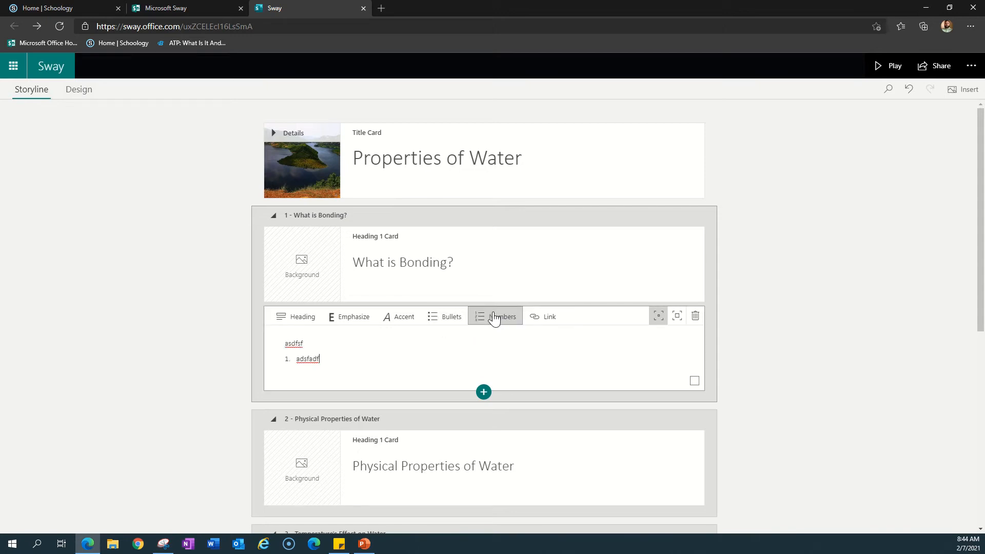
click(441, 317)
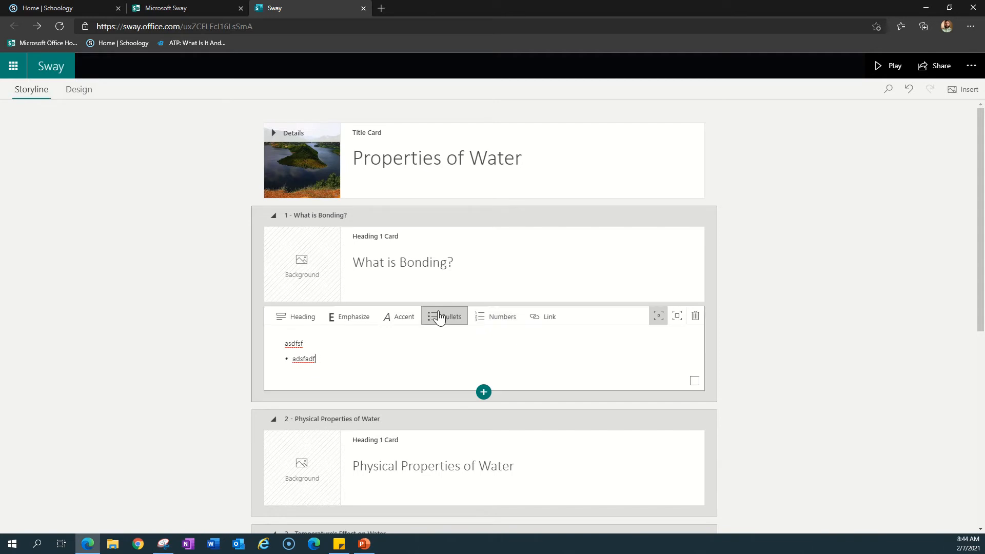
key(Return)
text(asdas)
click(490, 323)
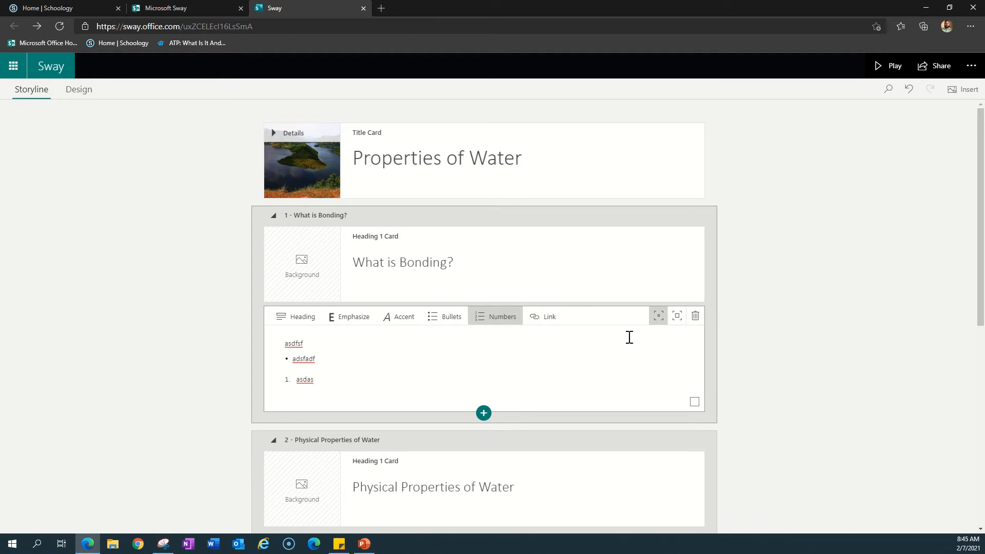
Try a stronger emphasis on the sample text card, restore the original emphasis and delete the card
click(679, 324)
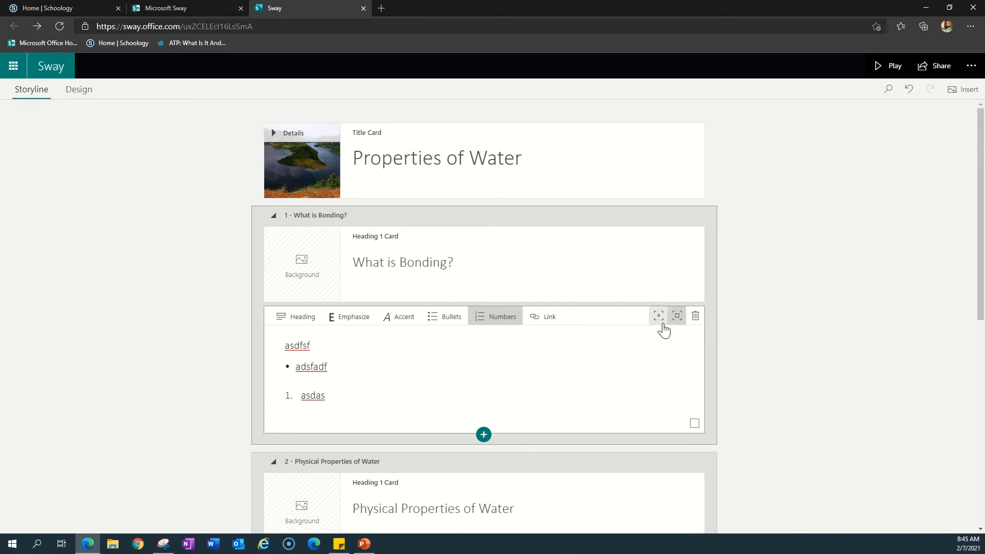
click(660, 323)
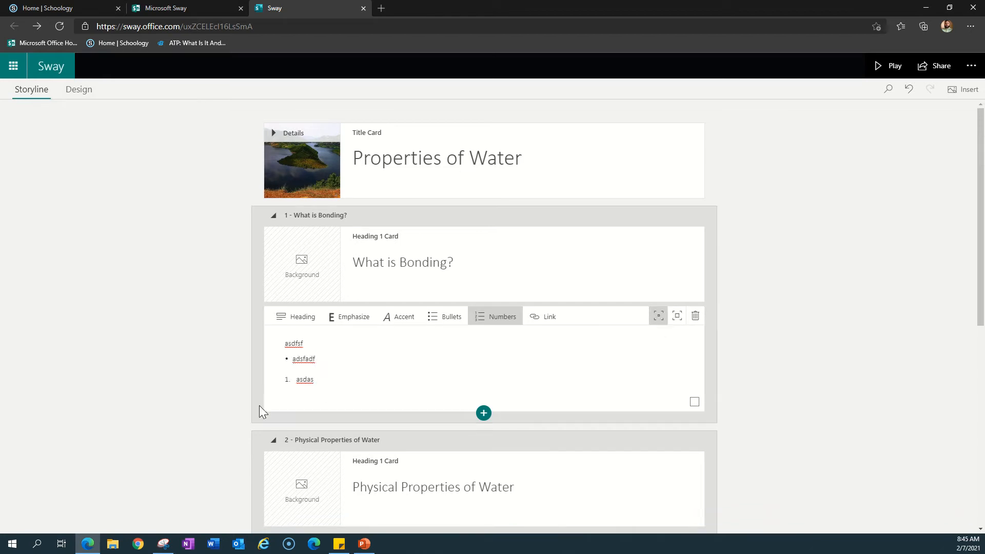
scroll(299, 390, down, 3)
scroll(301, 399, up, 3)
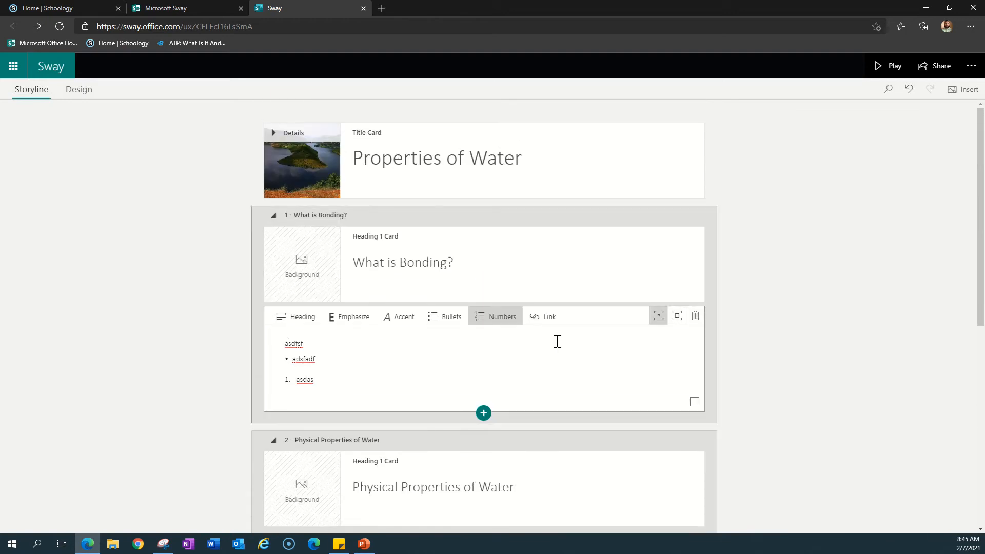
click(696, 317)
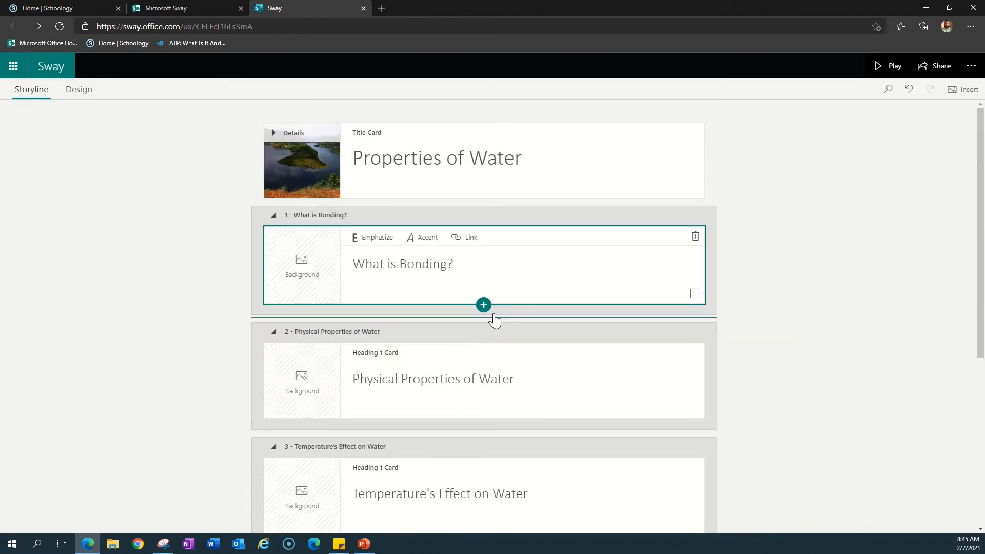
Insert a Stack group under the "Physical Properties of Water" heading
scroll(411, 362, down, 3)
scroll(344, 370, up, 1)
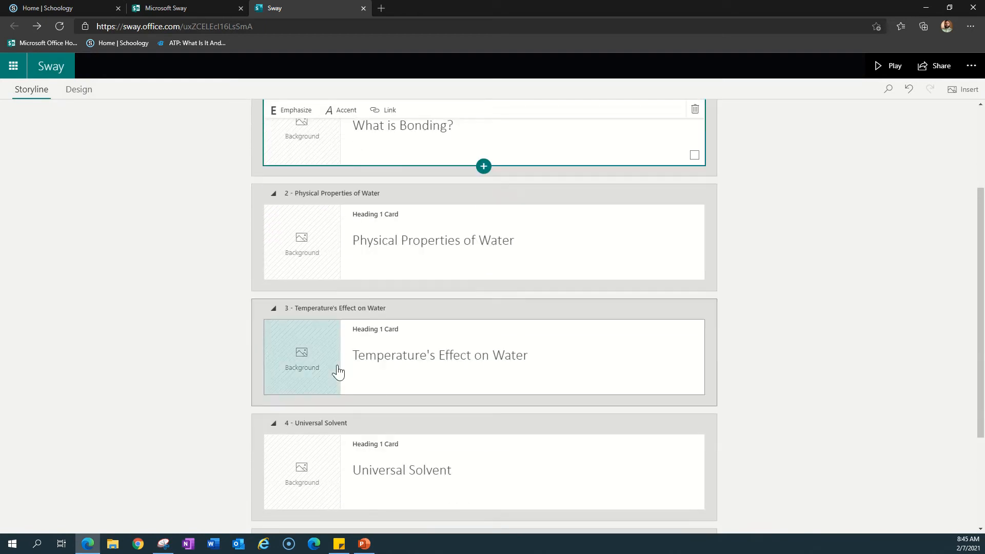
click(533, 260)
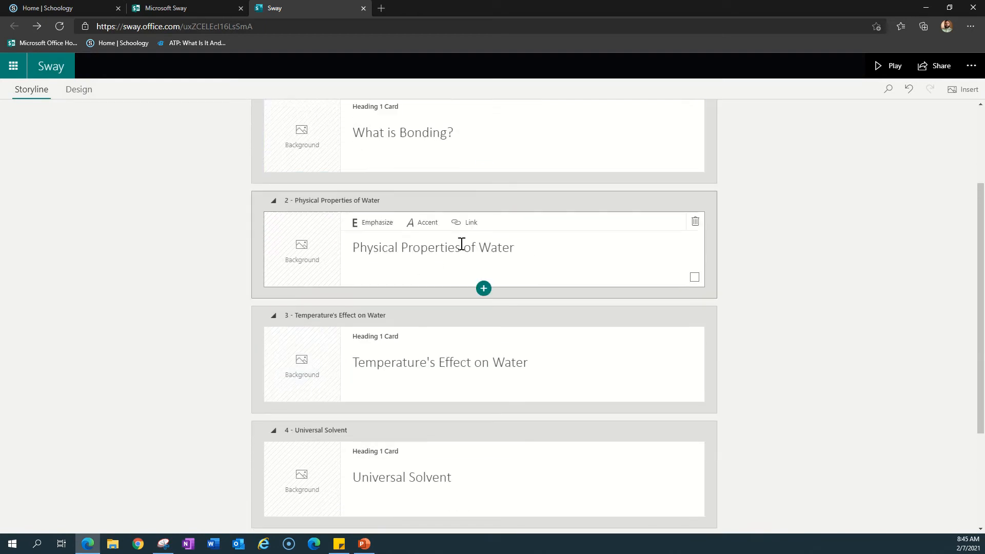
click(484, 289)
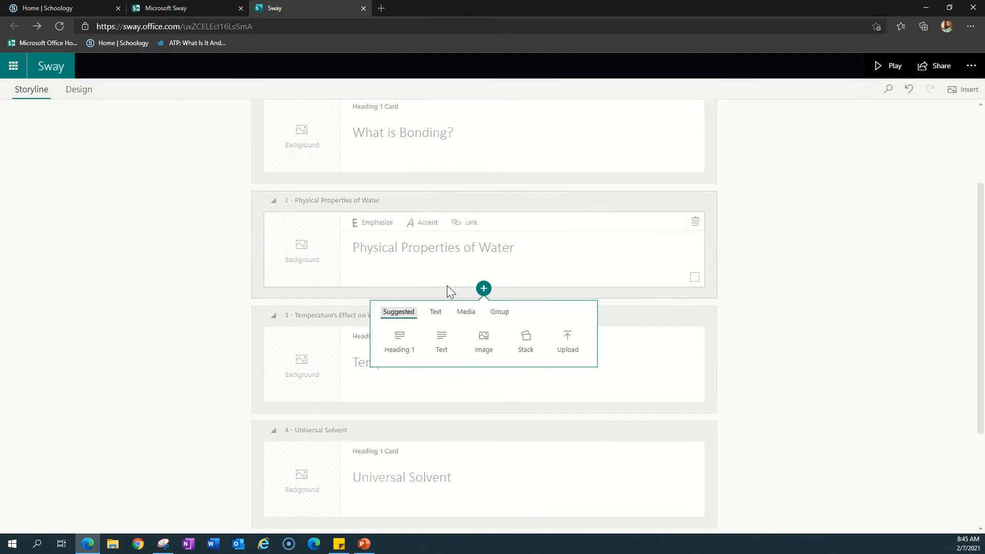
click(526, 342)
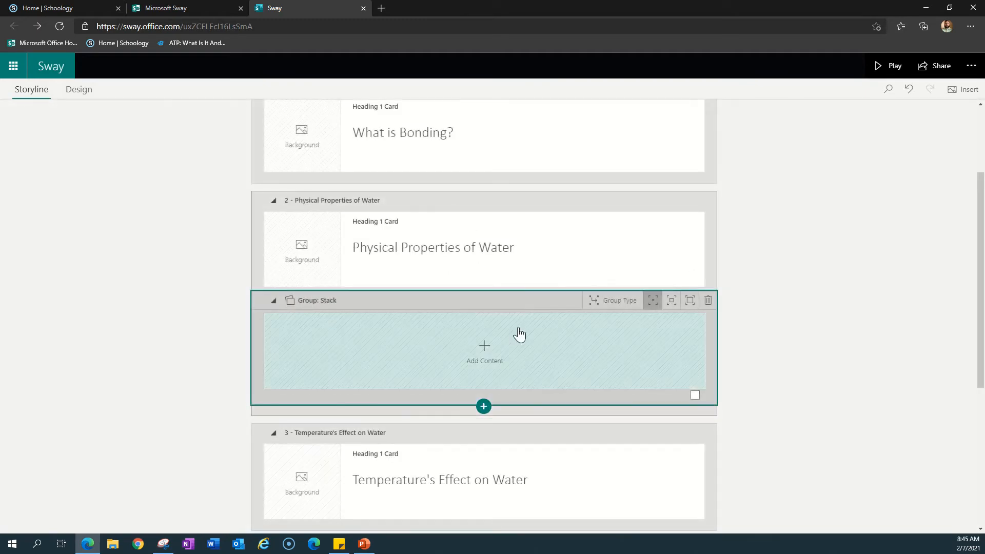
Add the text card "Adhesion is..." to the Stack group, followed by an image card with the dewy spider web found by searching "adhesion"
click(486, 347)
click(444, 354)
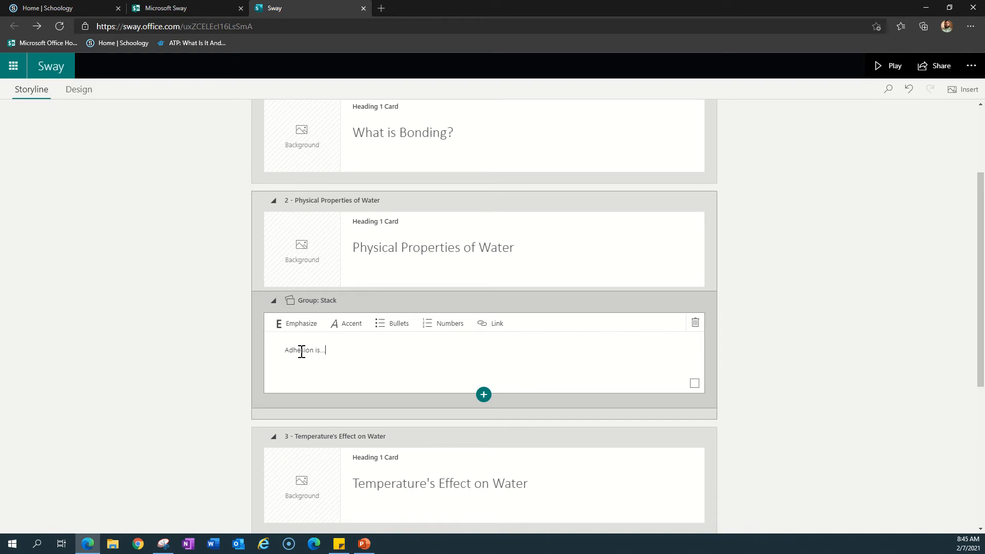
click(484, 394)
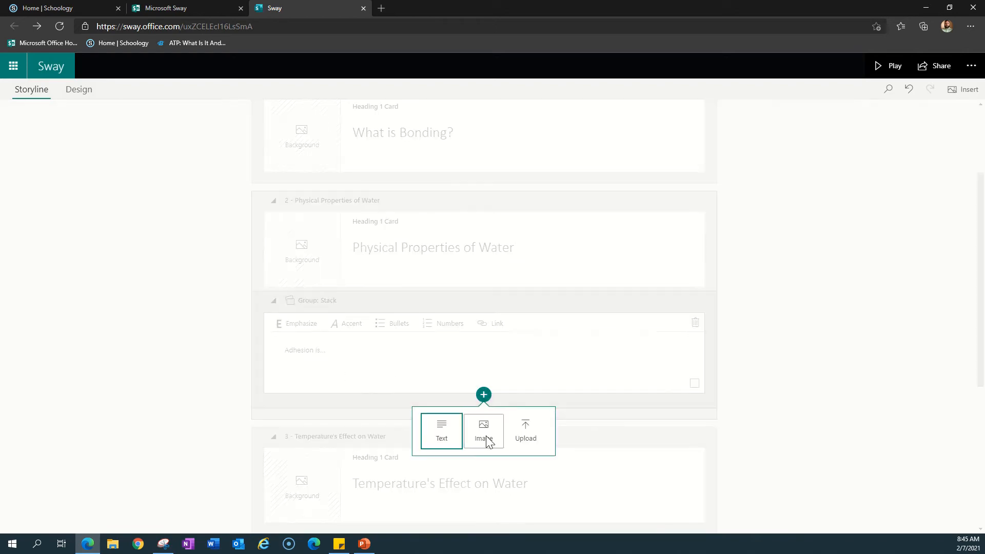
click(488, 441)
double_click(847, 110)
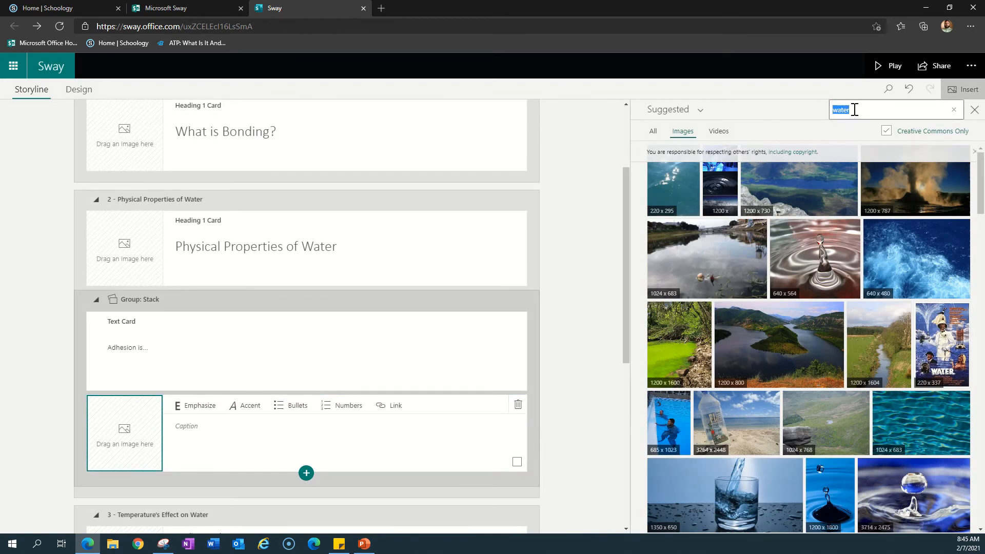
text(adhesion)
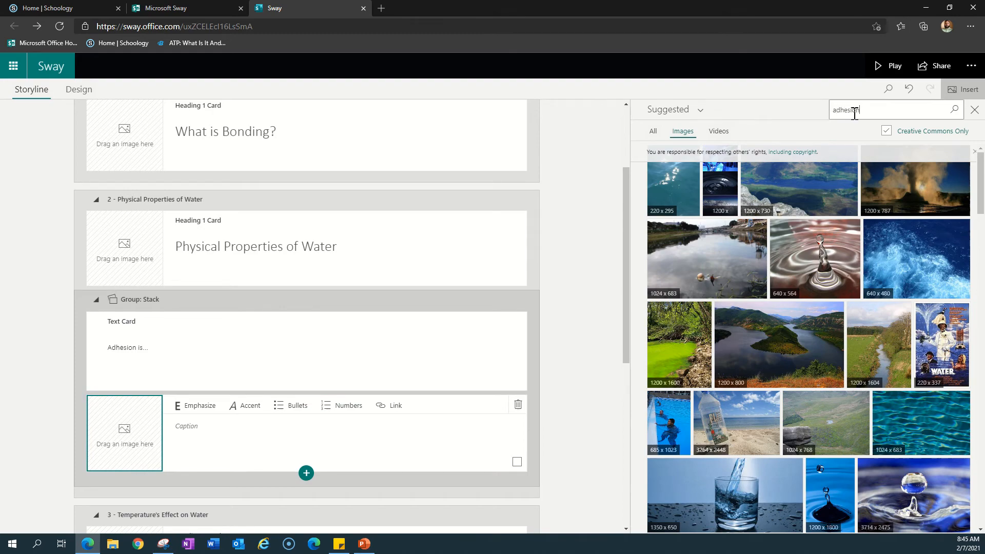
key(Return)
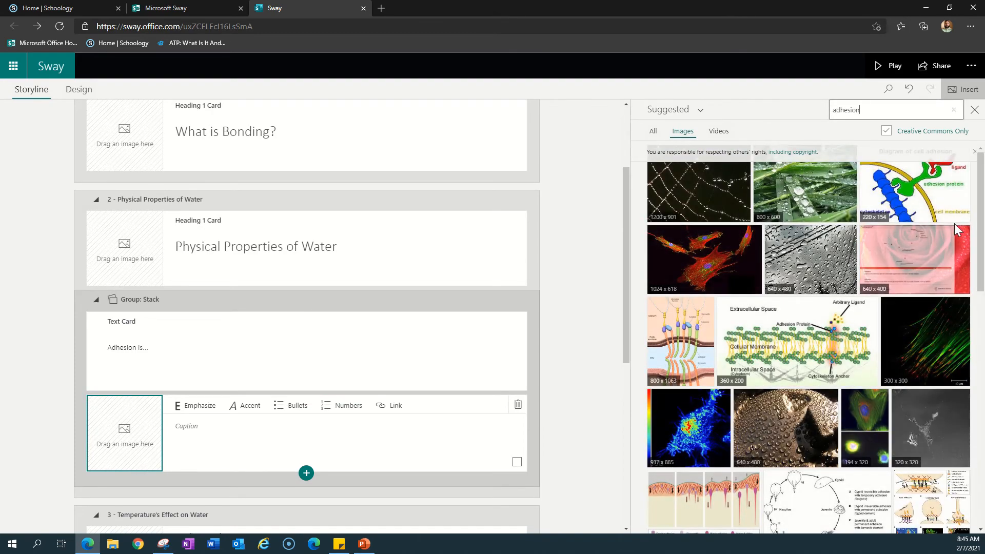
click(708, 197)
click(920, 110)
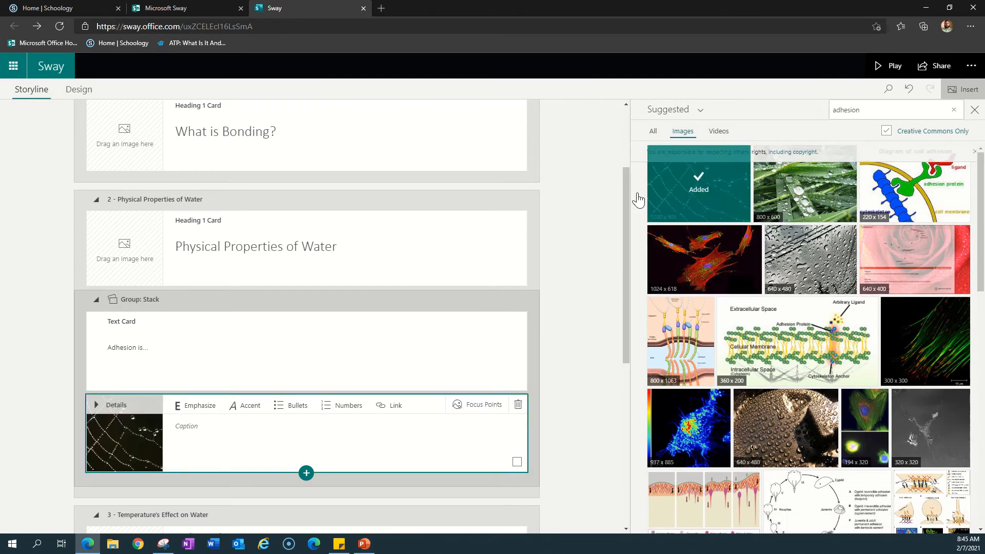
Add the text card "Cohesion..." to the Stack group, followed by an image card with the two-test-tube diagram found by searching "cohesion"
click(307, 473)
click(266, 487)
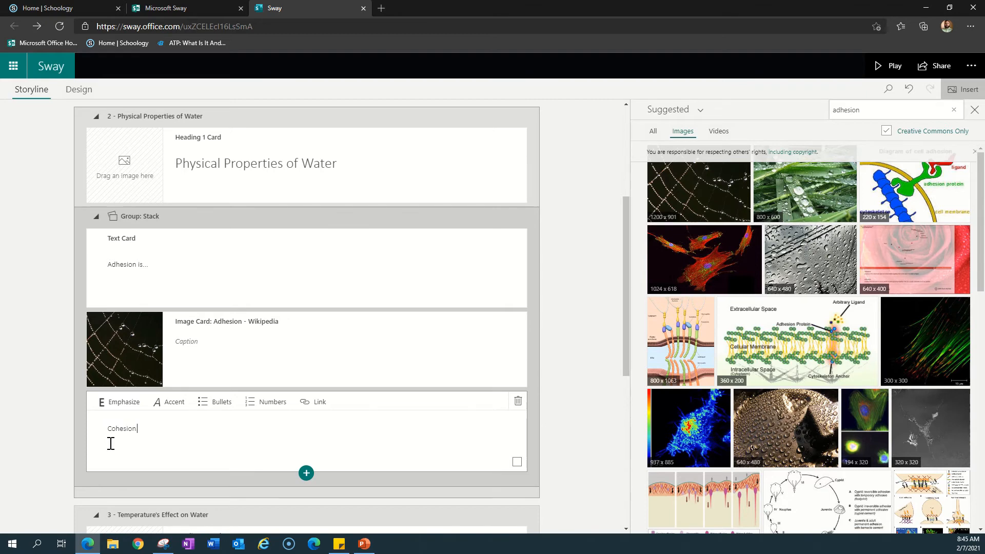
click(306, 473)
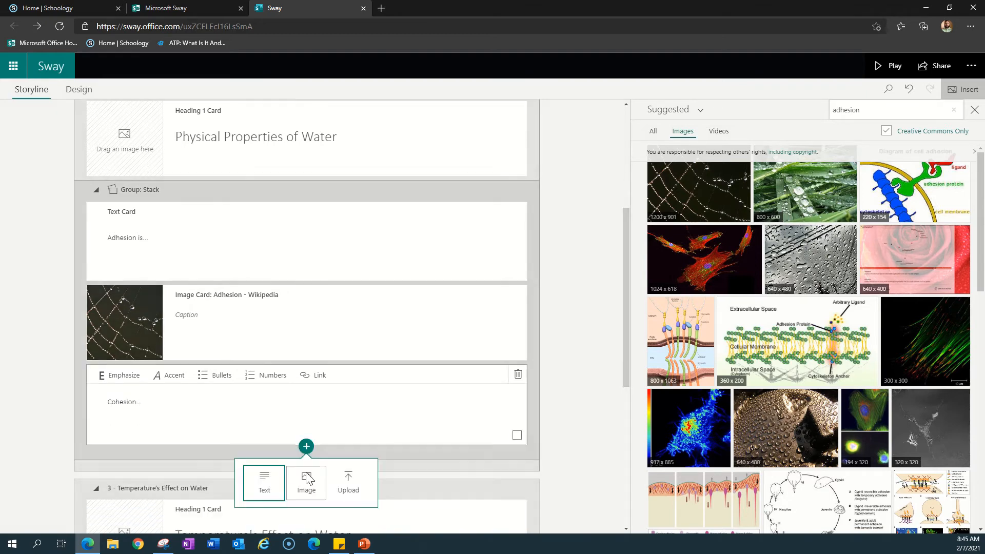
click(309, 485)
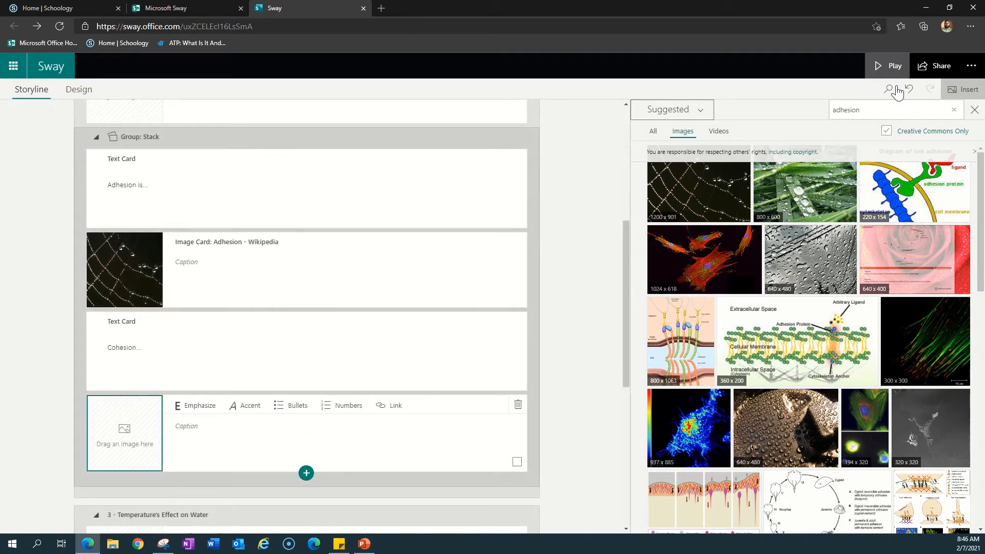
double_click(880, 108)
text(cohesion)
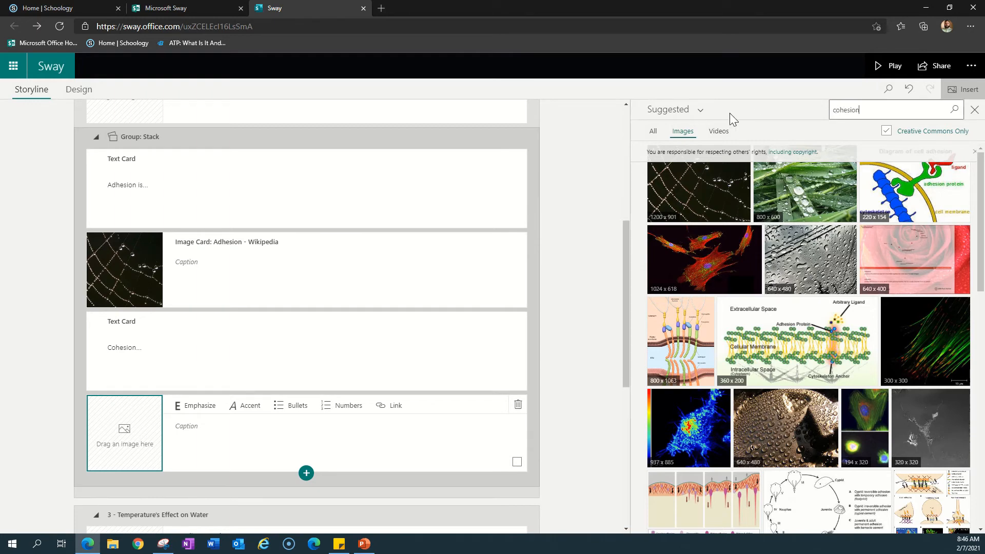
key(Return)
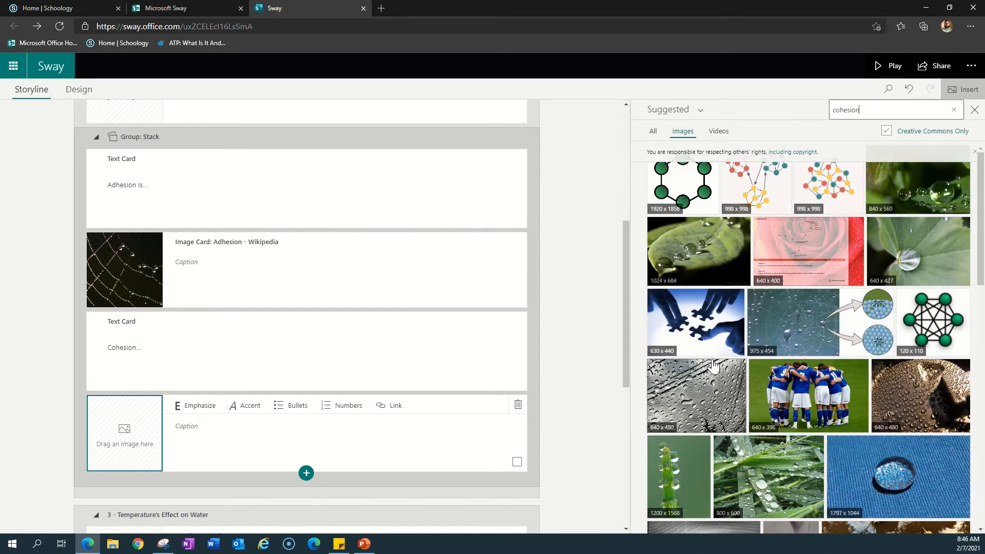
scroll(710, 366, down, 2)
scroll(711, 366, down, 6)
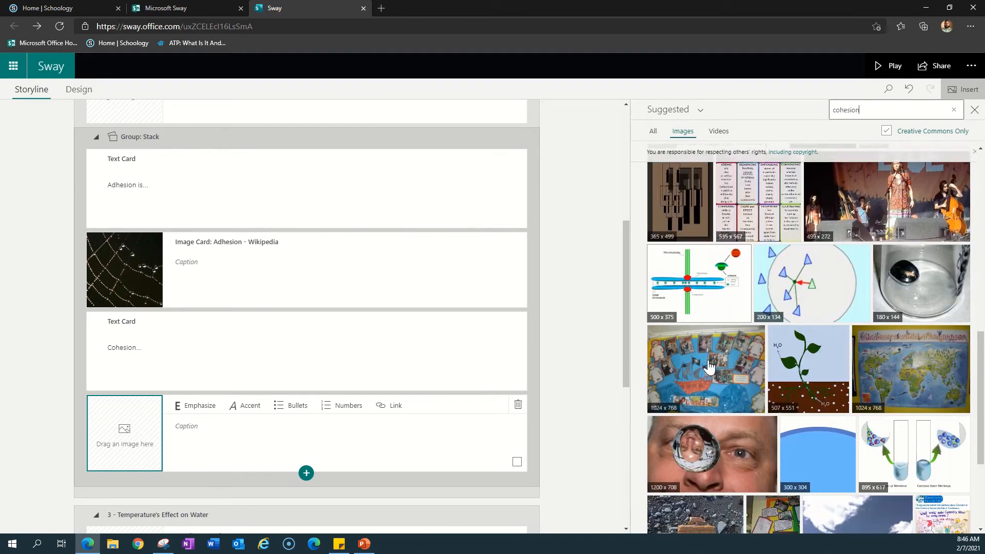
scroll(710, 366, down, 3)
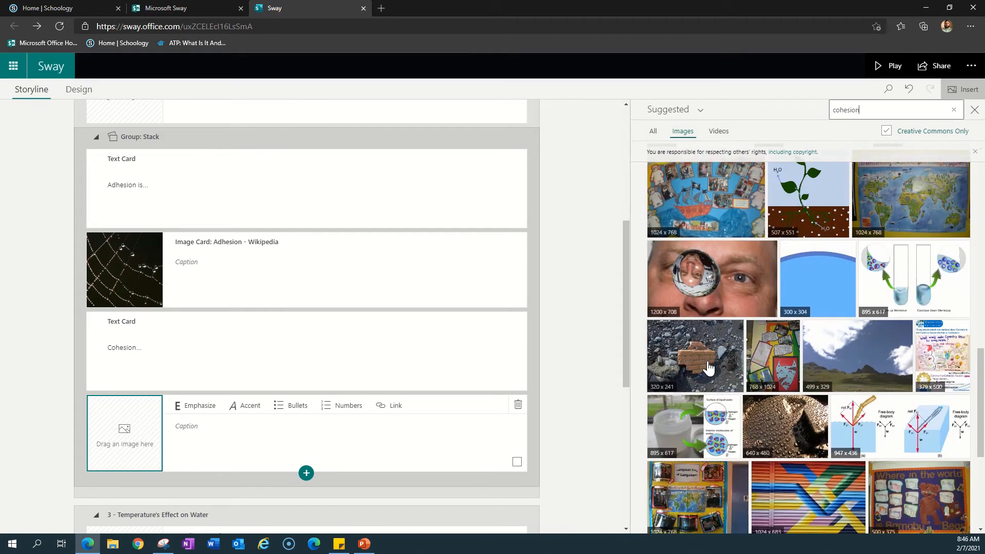
click(867, 287)
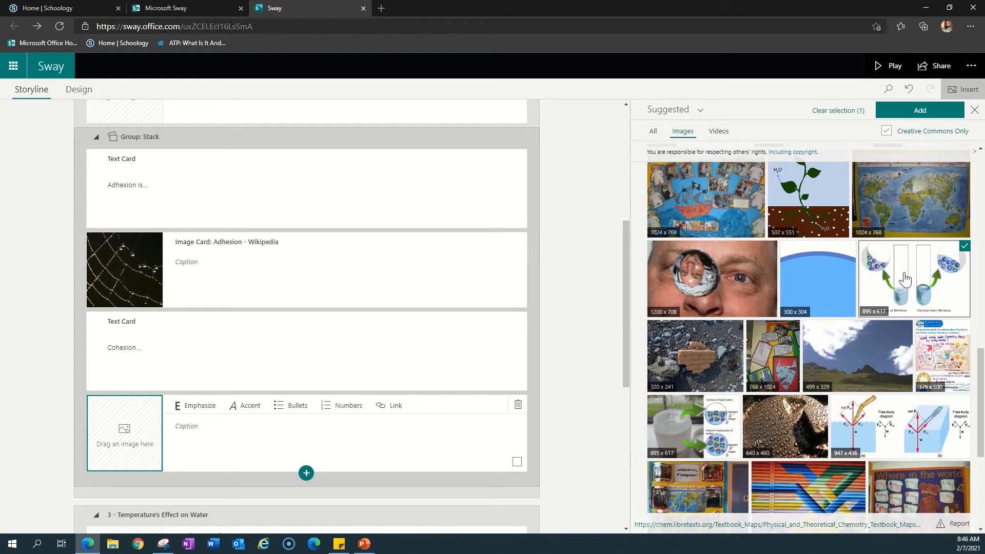
click(897, 109)
Add the text card "Surface Tension" to the Stack group, followed by the paper clip and water strider image found by searching "surface tension"
click(307, 473)
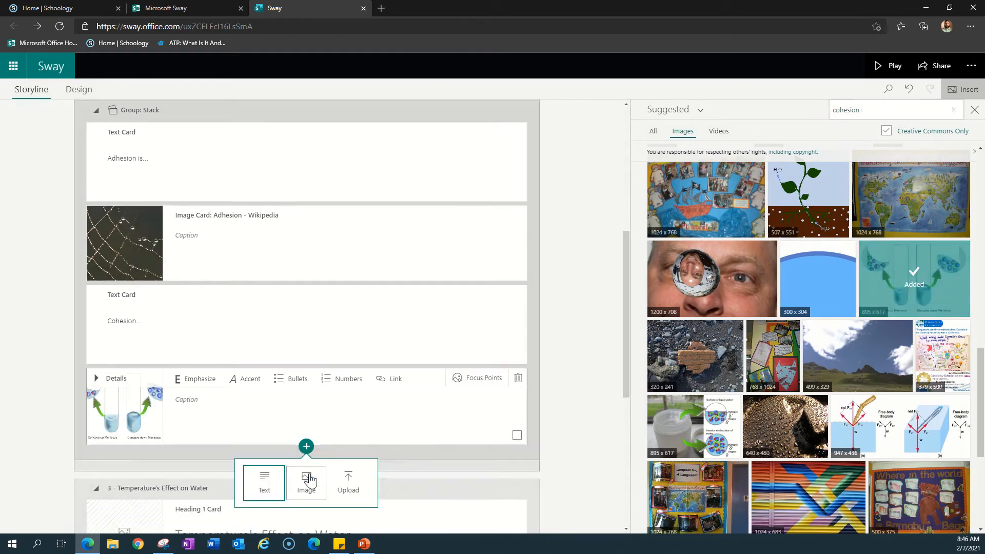
click(264, 482)
click(182, 439)
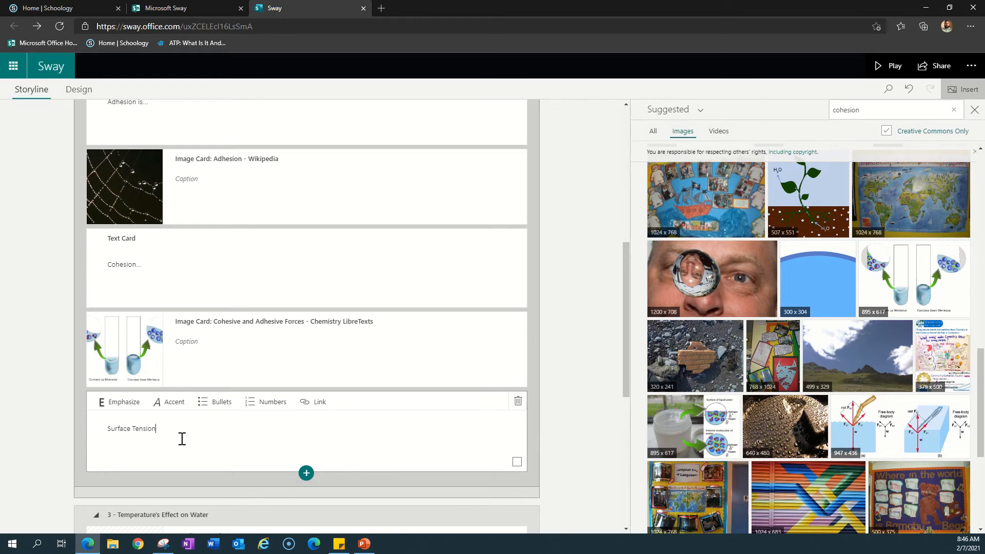
click(306, 472)
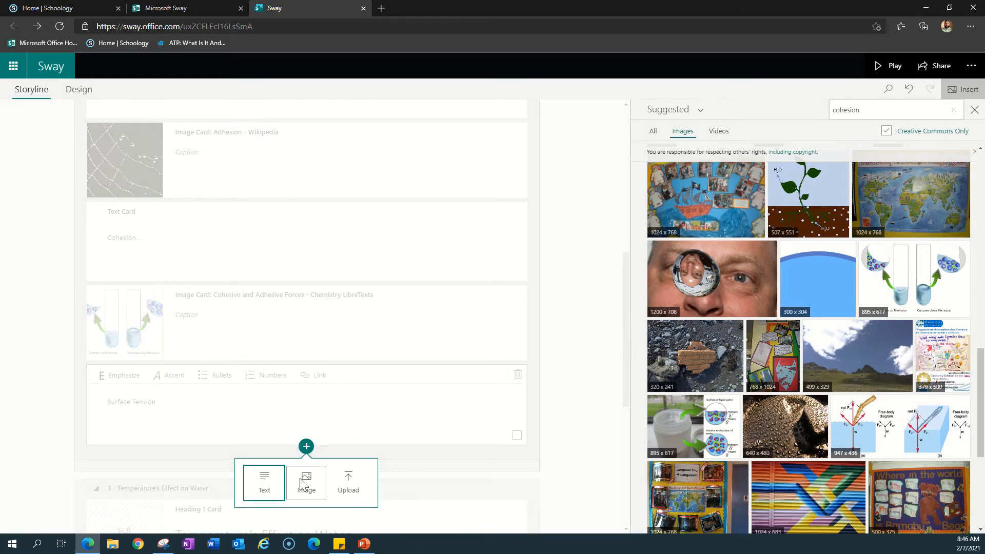
click(307, 482)
click(899, 112)
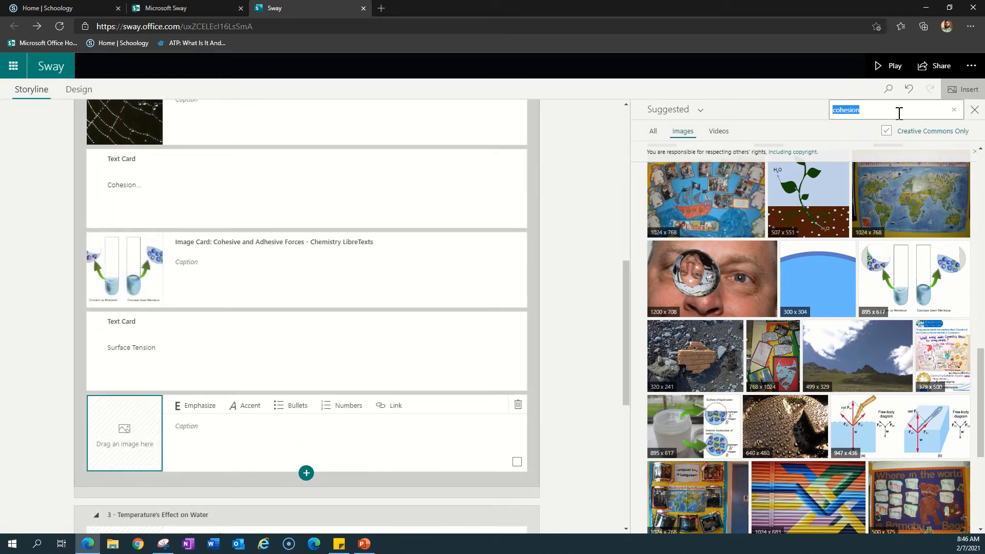
text(surface tension)
key(Return)
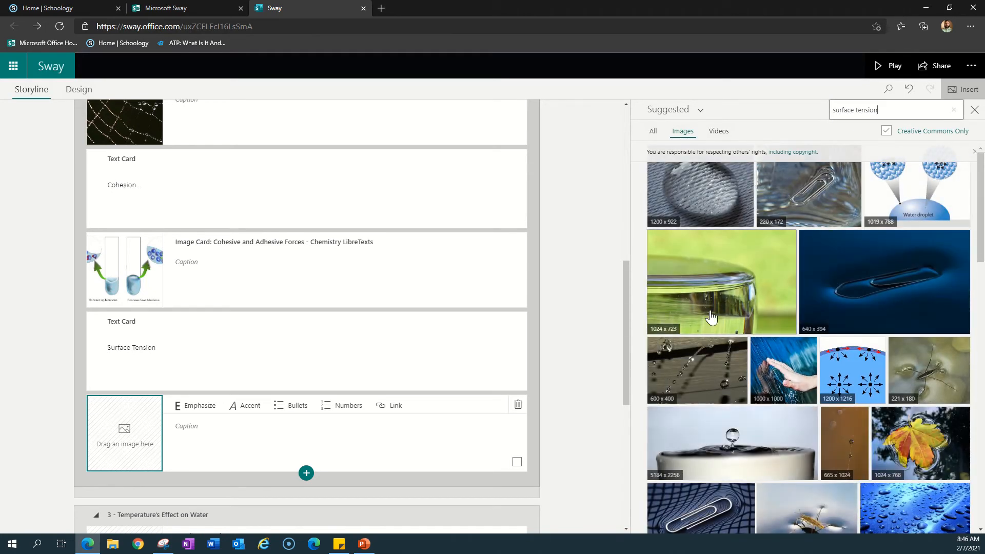
scroll(710, 319, down, 3)
scroll(710, 315, up, 2)
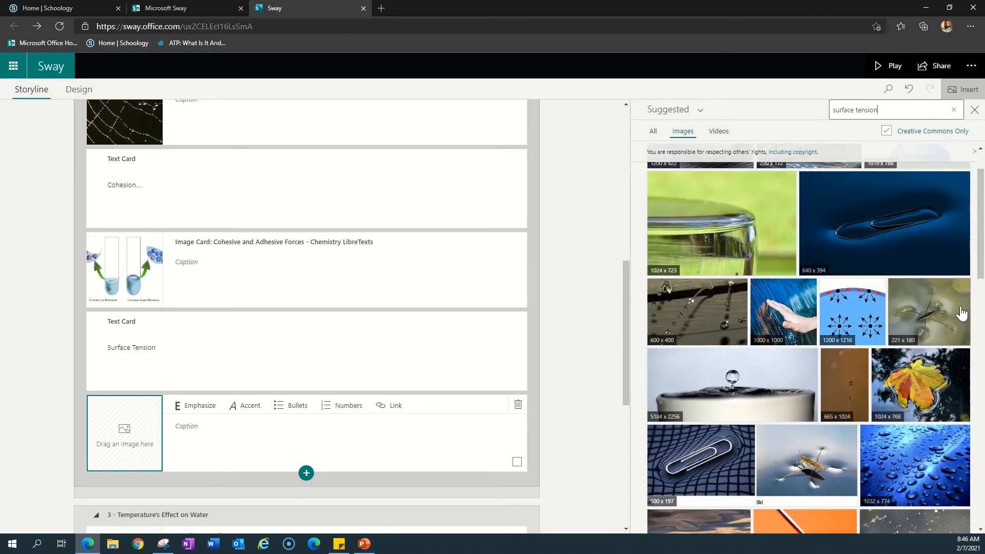
click(787, 441)
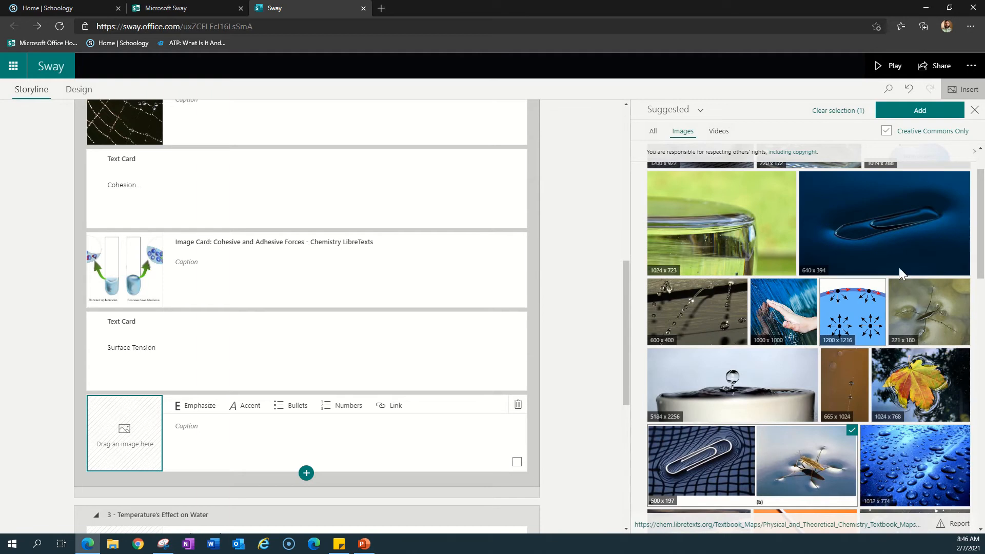
click(920, 112)
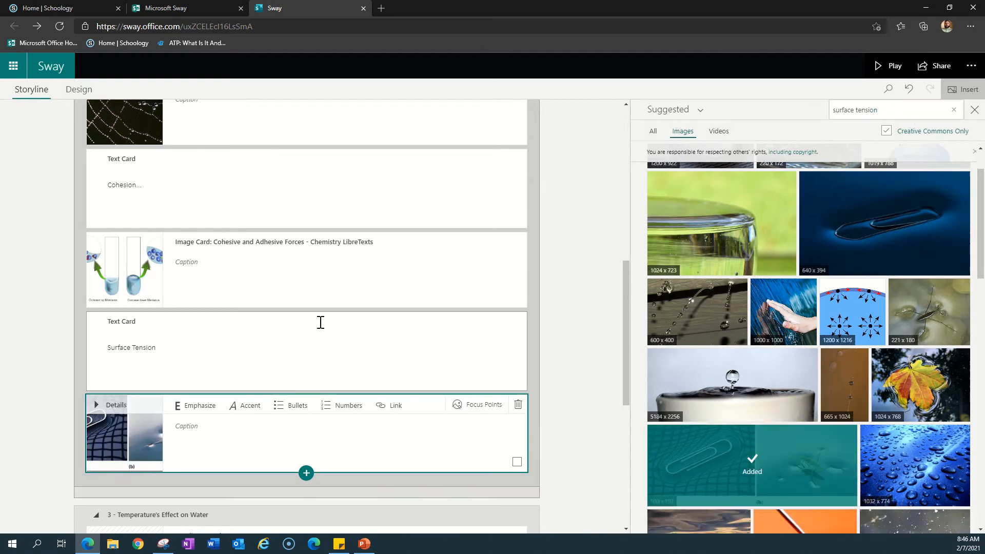
Set the background of the "What is Bonding?" heading to the red molecule image found by searching "chemical bonding"
scroll(606, 154, up, 10)
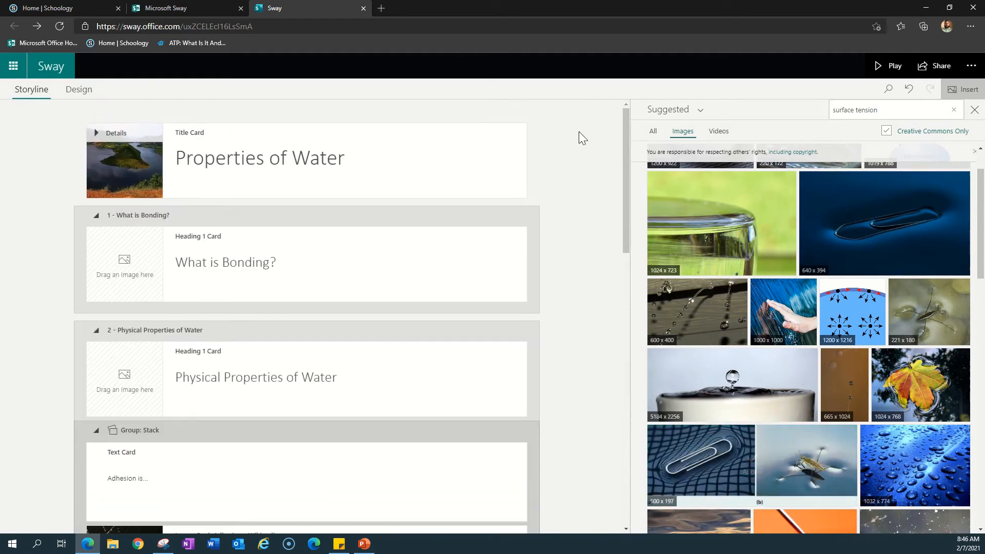
click(139, 281)
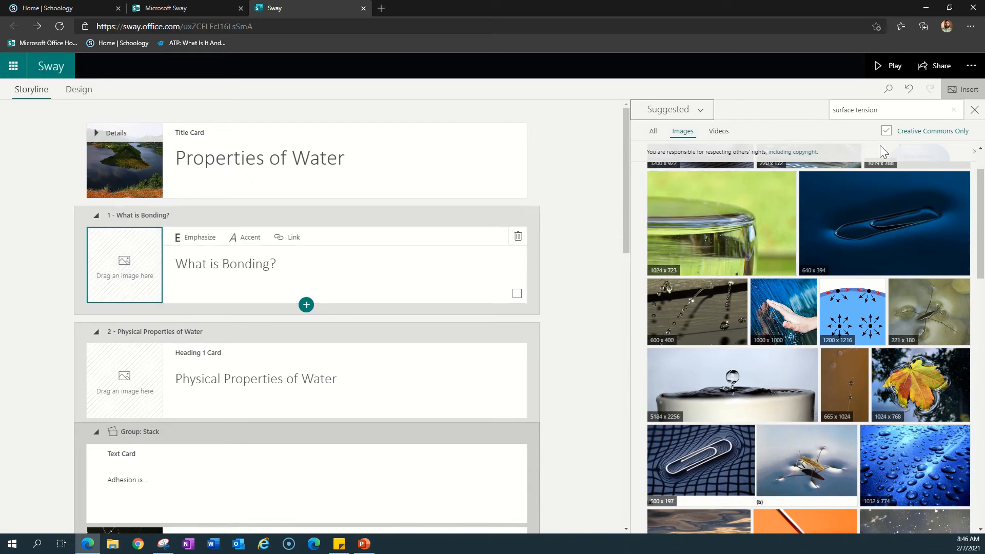
click(888, 108)
text(chemical)
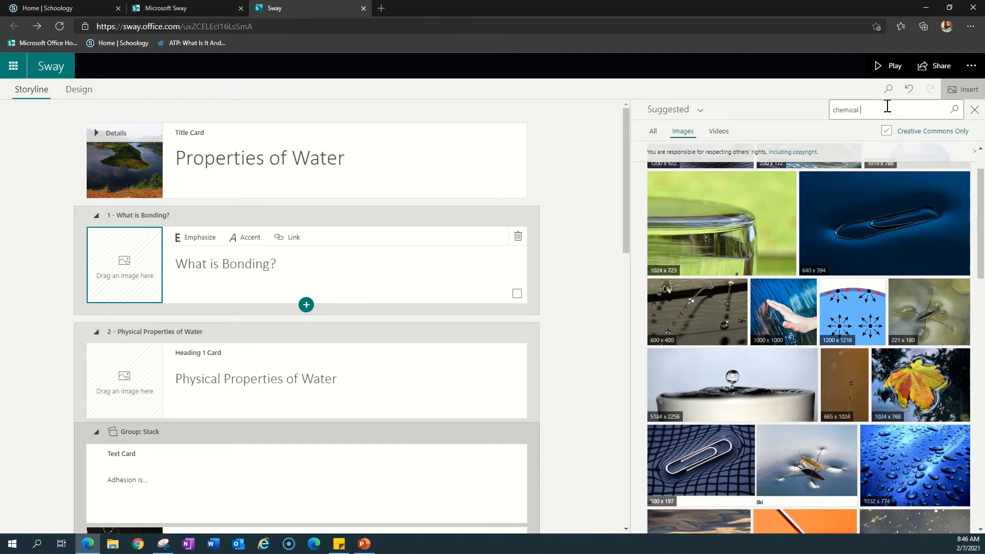
text(bonding)
key(Return)
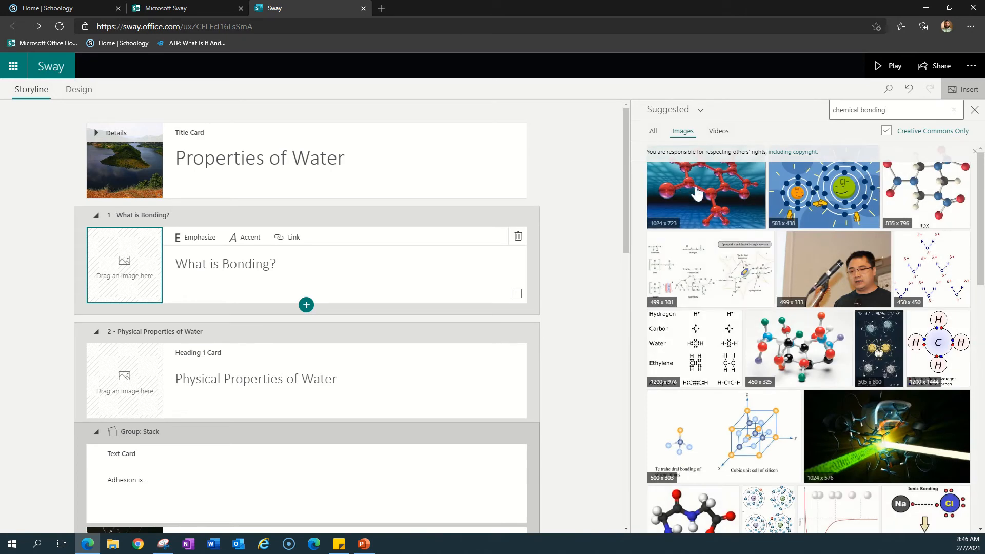
click(718, 205)
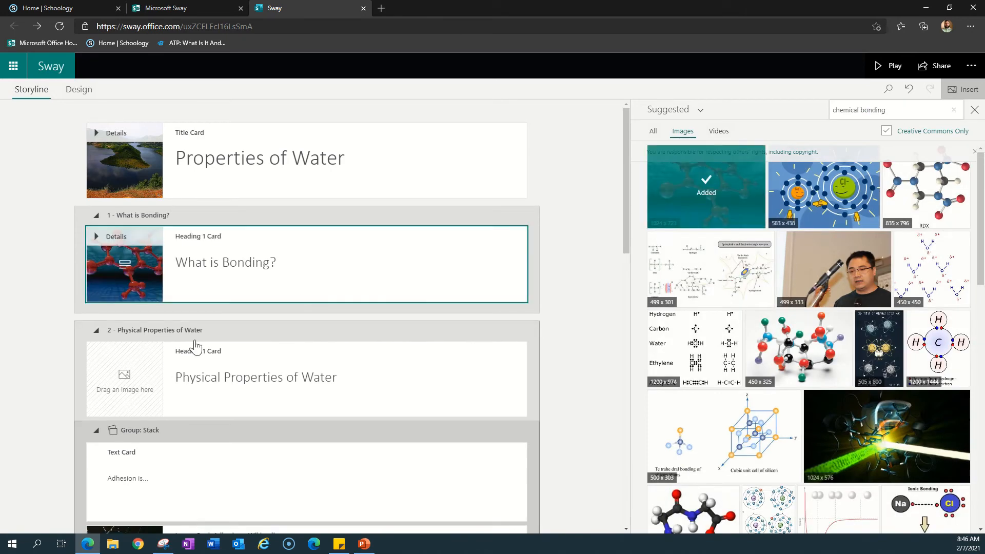
Set the background of the "Physical Properties of Water" heading to the 1024 x 941 clear crystals image found by searching "physical properties"
click(169, 373)
click(893, 109)
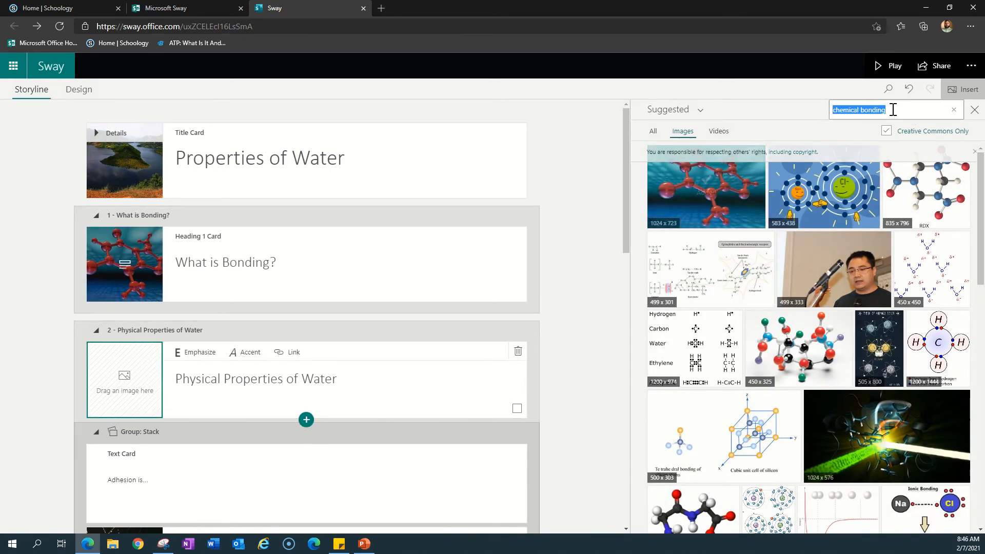
text(physical prop)
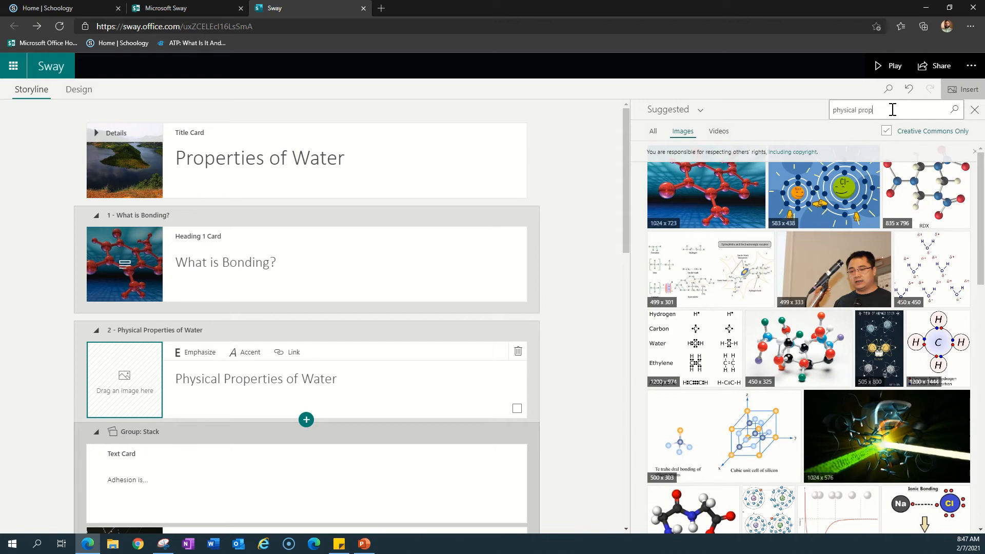
text(is)
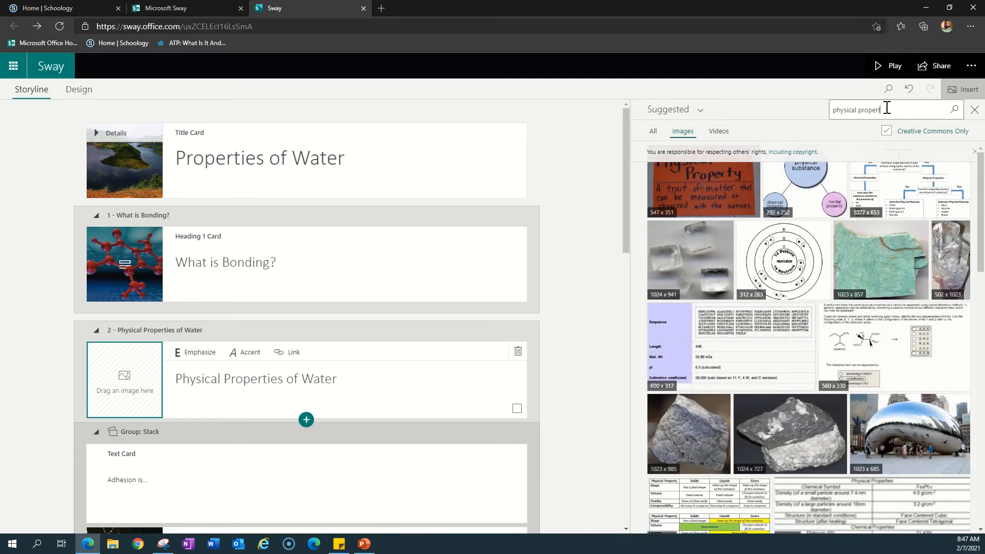
key(Return)
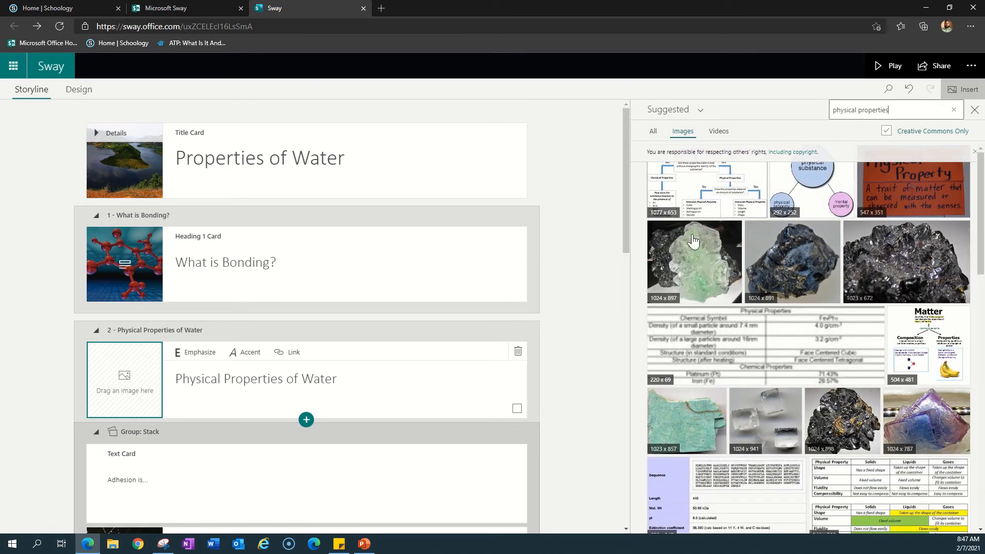
scroll(830, 370, down, 7)
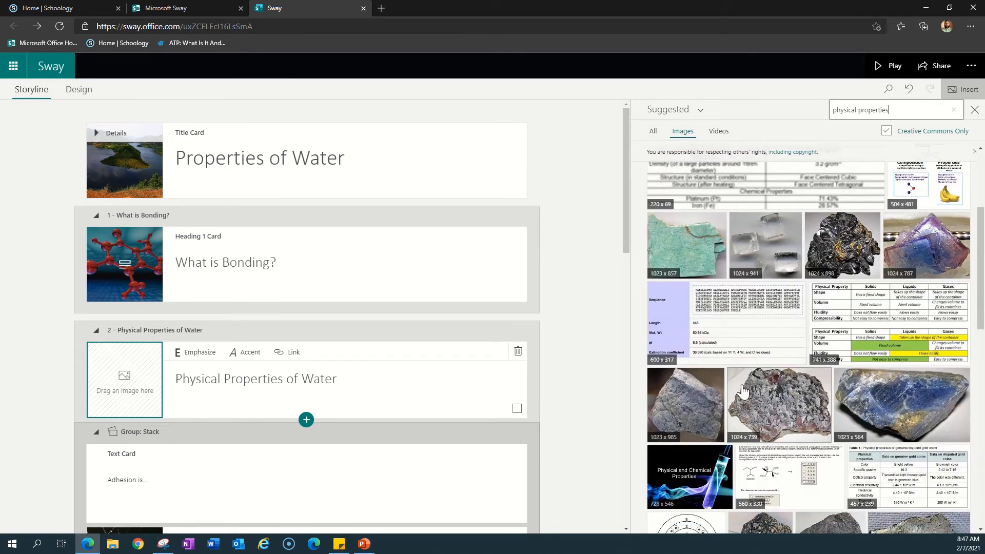
scroll(739, 360, up, 3)
click(764, 241)
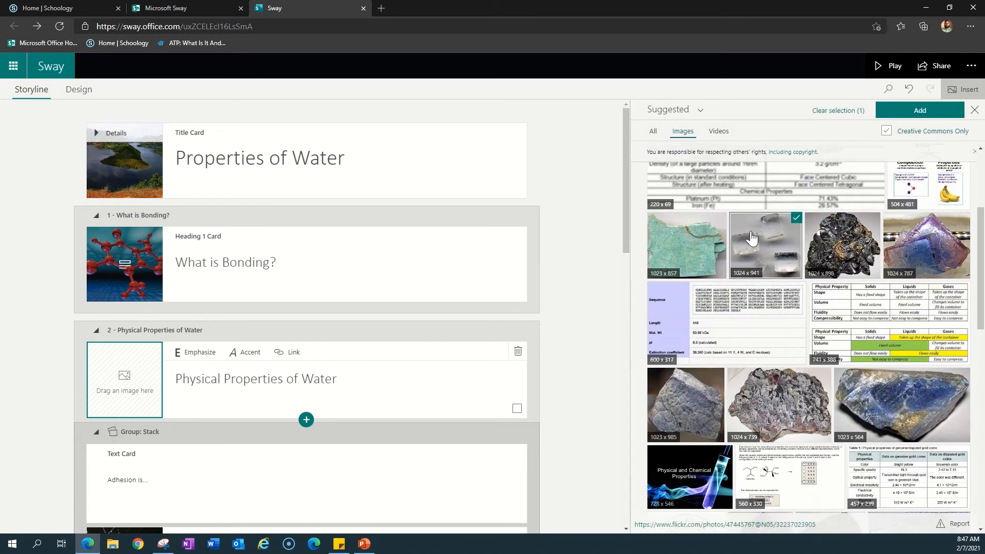
click(913, 107)
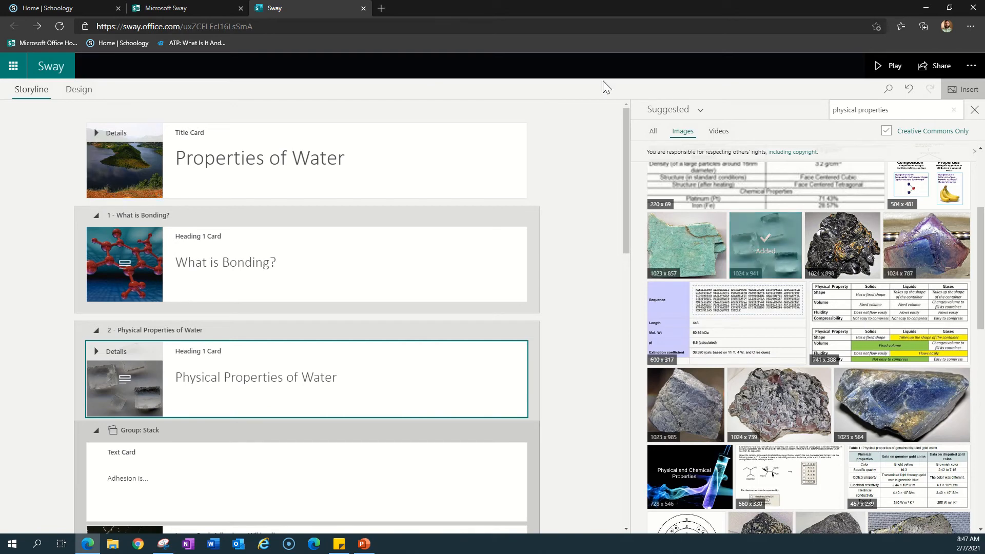
Preview the Sway and review the title, heading backgrounds and Stack group down to the Physical Properties of Water section
click(885, 66)
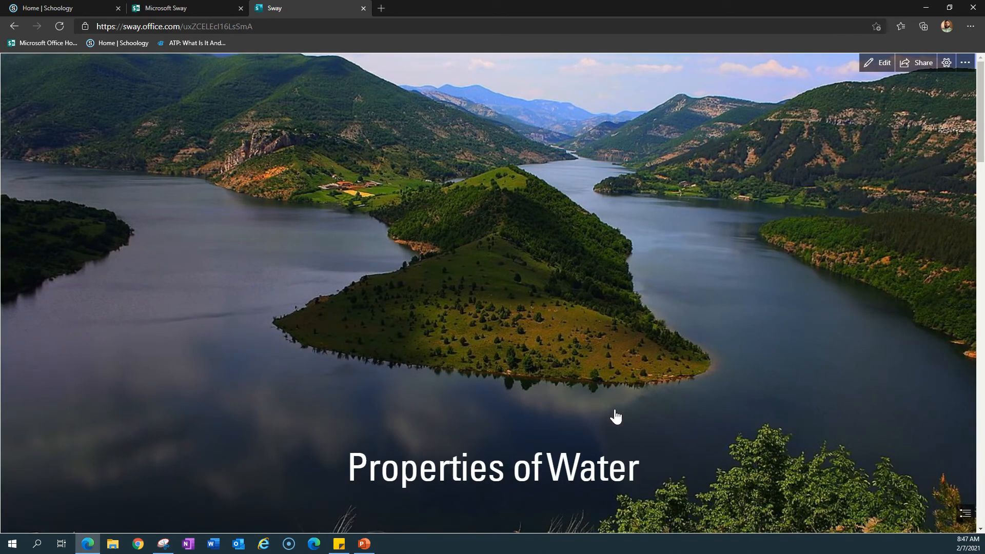
scroll(614, 415, down, 1)
scroll(615, 415, down, 4)
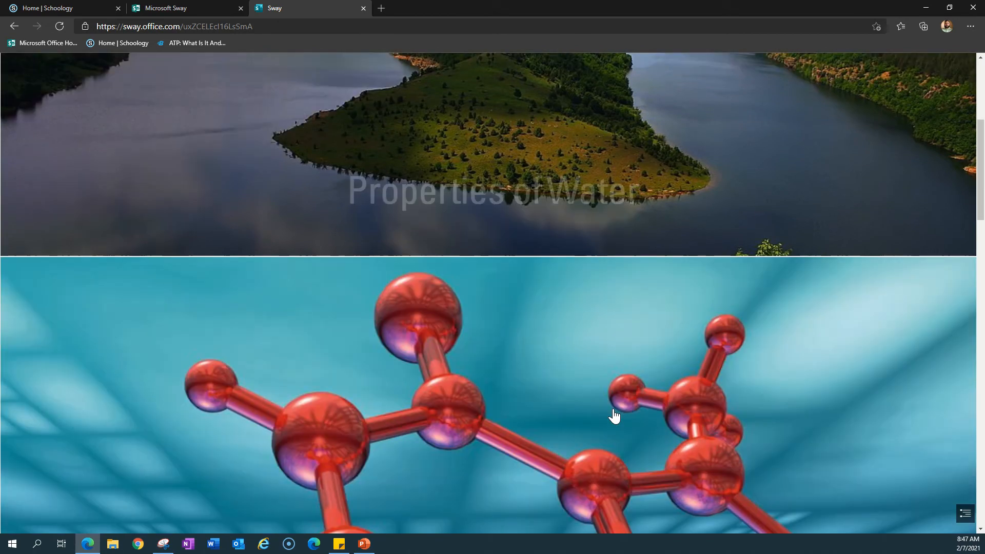
scroll(615, 415, down, 3)
scroll(614, 415, up, 1)
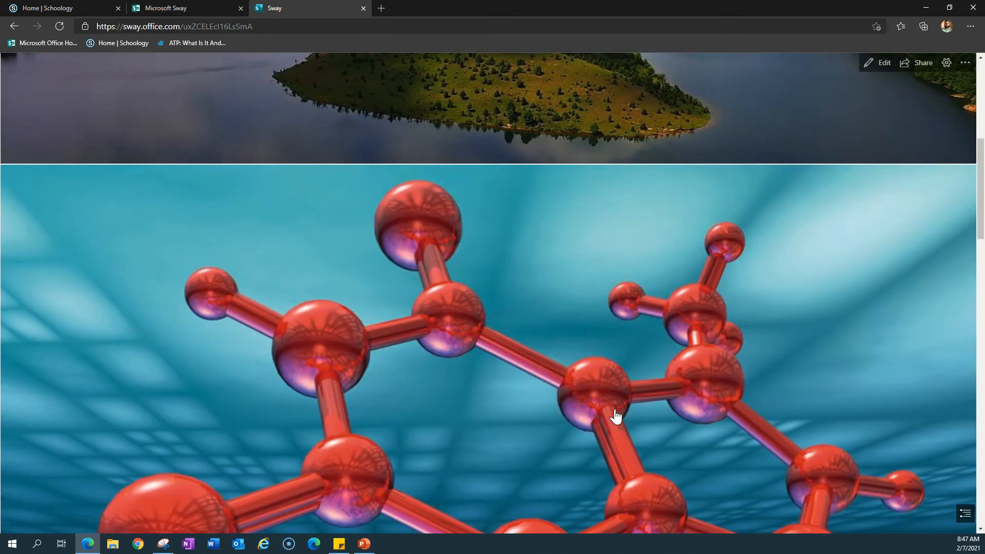
scroll(616, 416, down, 2)
scroll(616, 417, down, 2)
scroll(616, 417, down, 12)
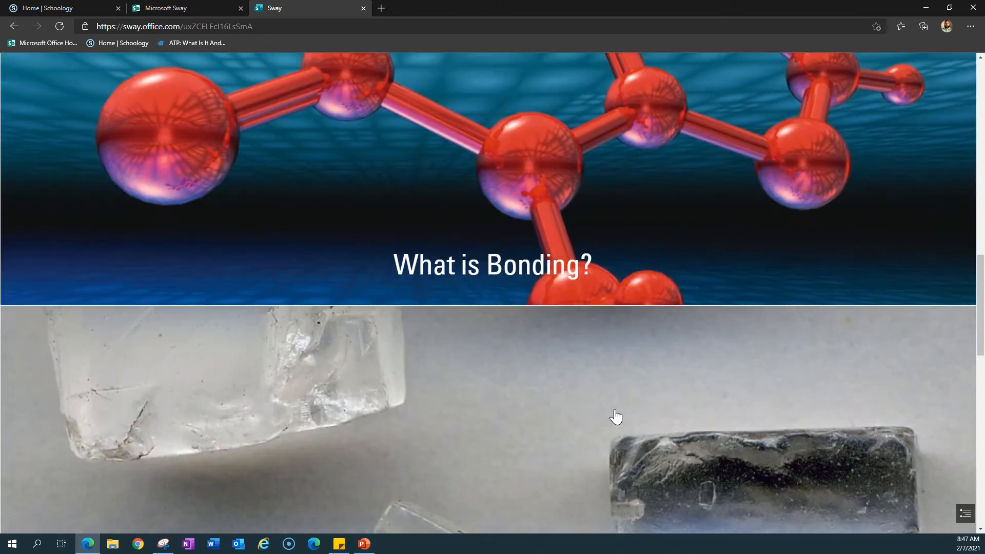
scroll(613, 416, down, 5)
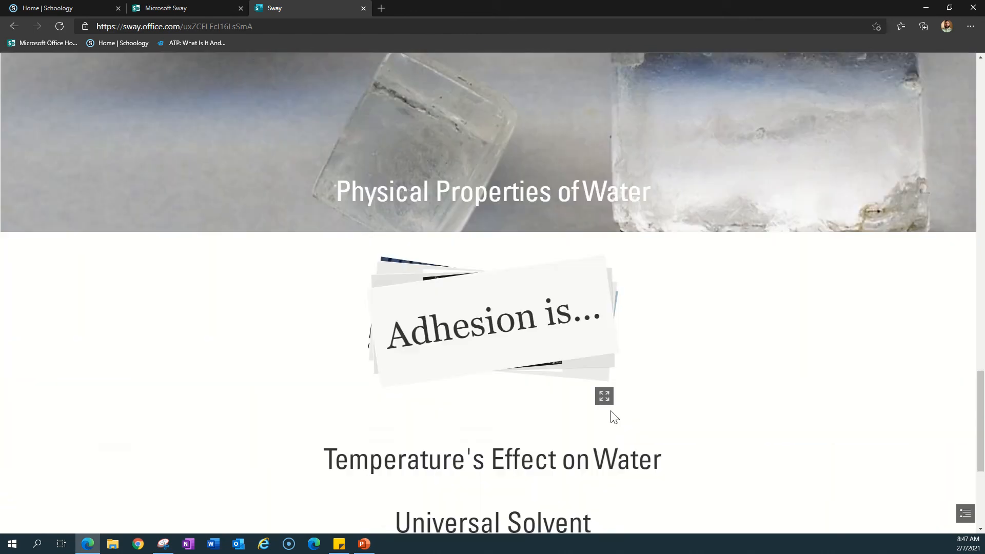
scroll(601, 410, up, 2)
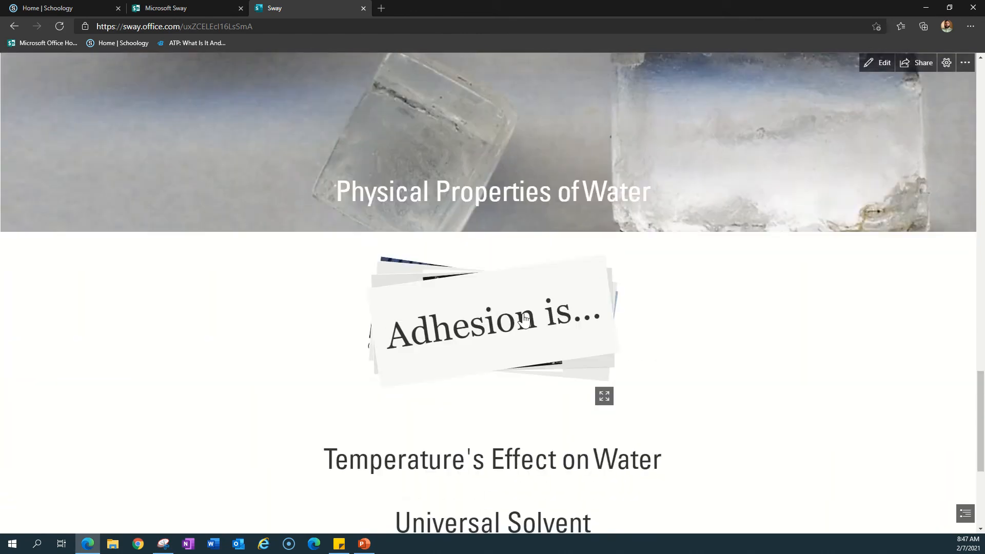
Flip through the Stack group's text and image cards in the preview, and return to editing the Sway
click(468, 331)
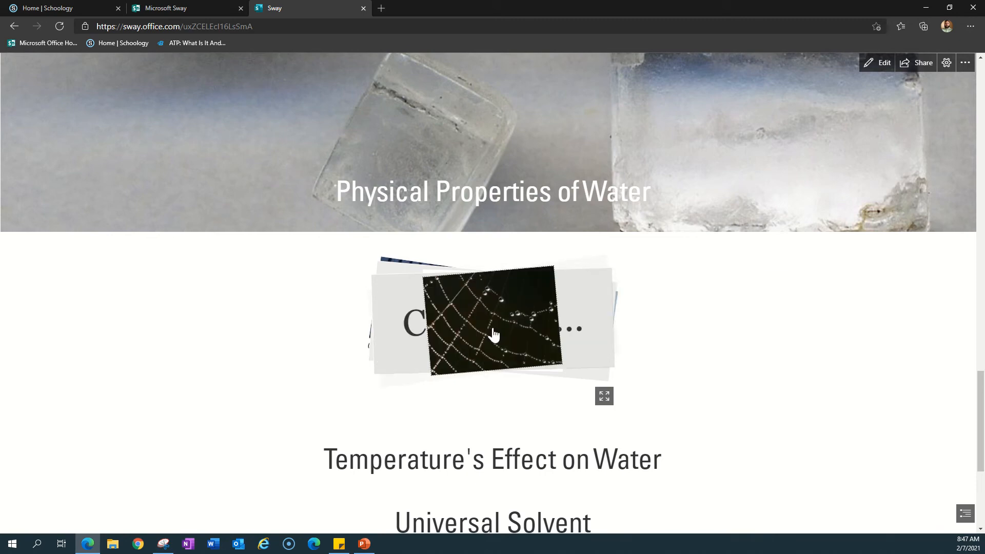
click(494, 335)
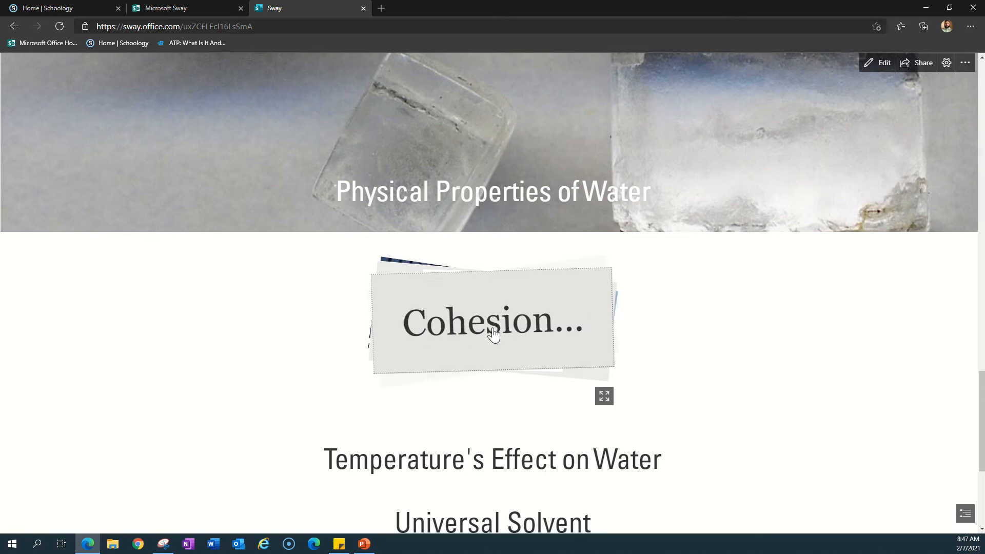
click(494, 335)
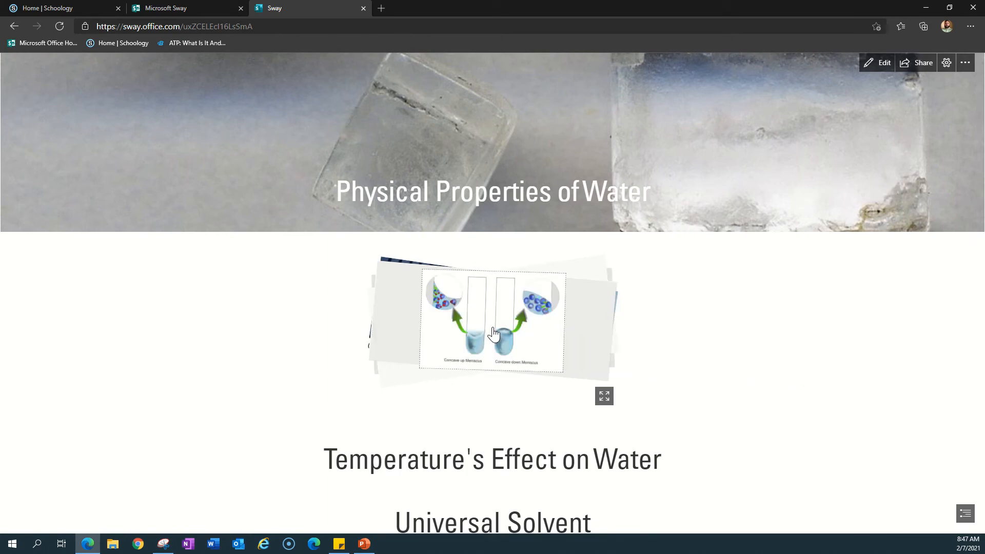
click(494, 335)
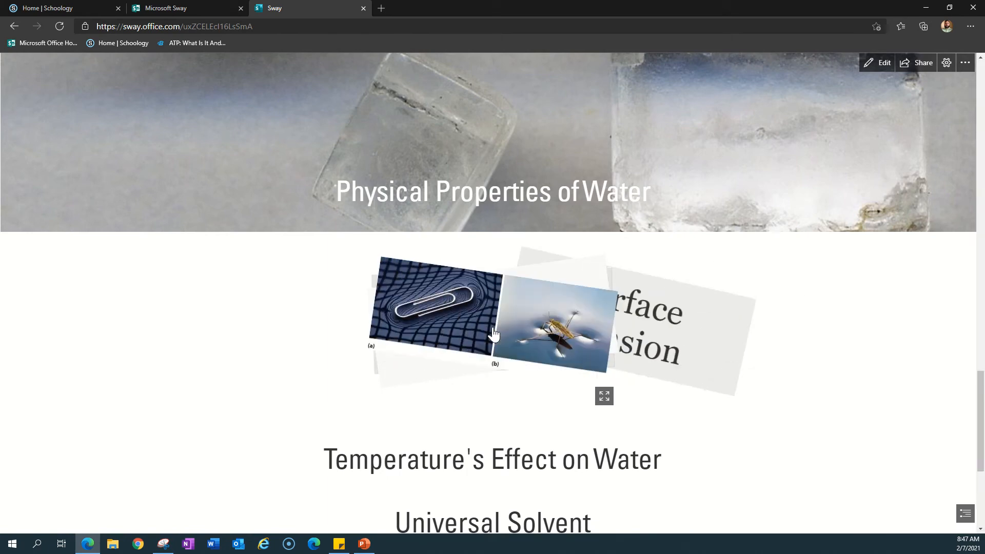
click(527, 337)
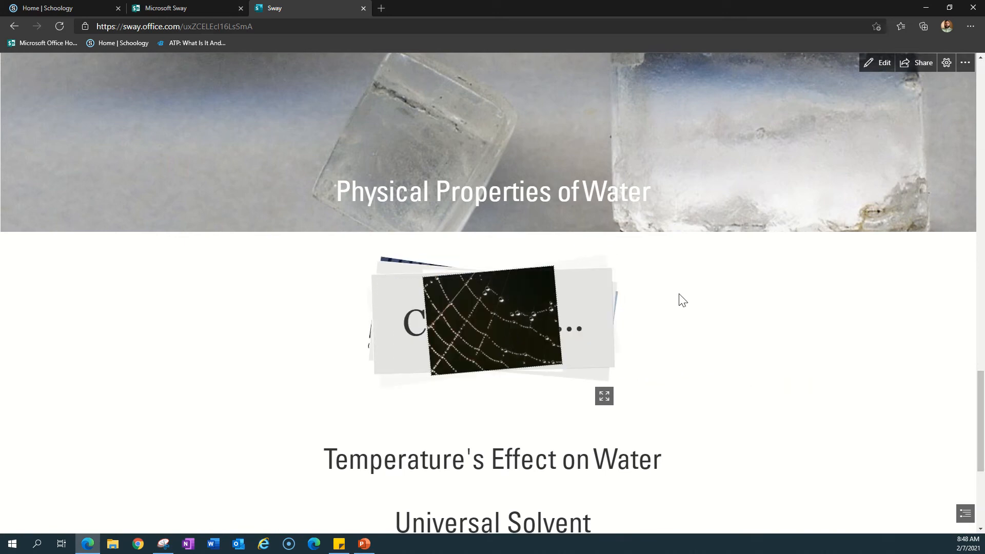
click(873, 66)
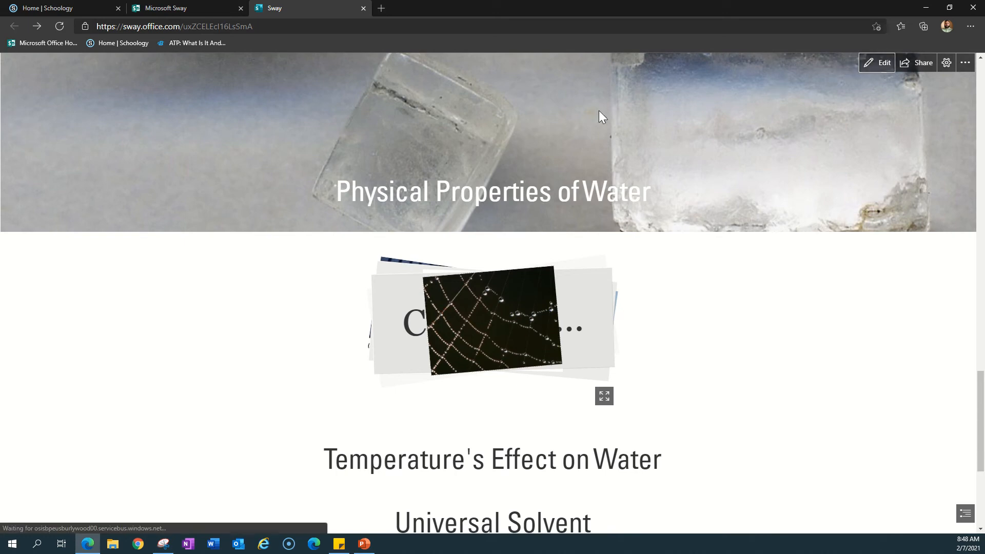
In the design styles, try the Horizontal layout and settle on the Slides layout for the Sway
click(77, 90)
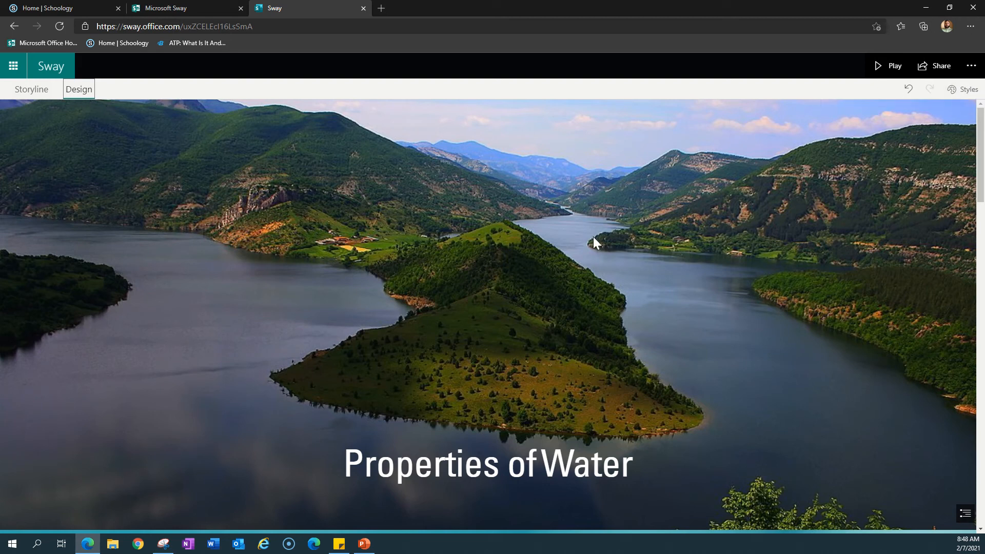
click(963, 89)
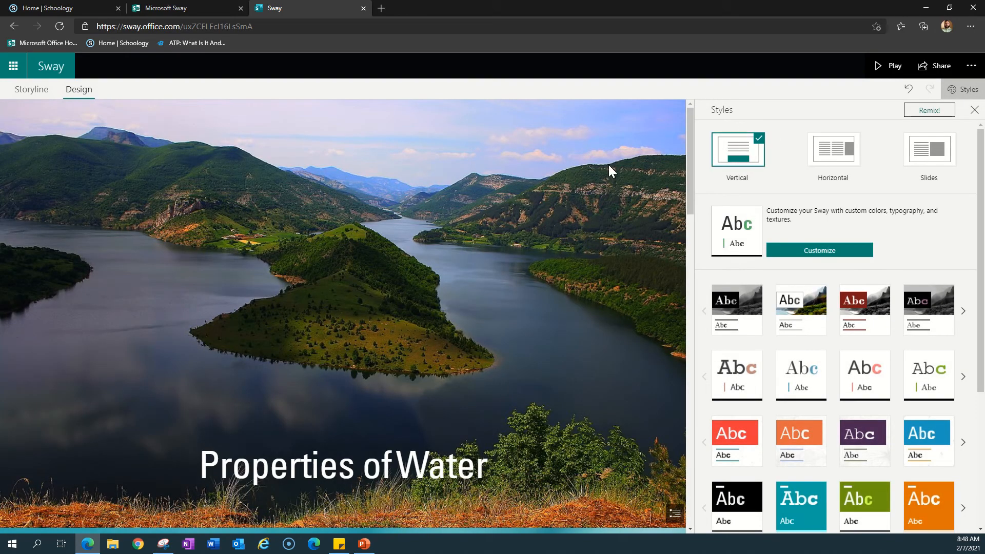
scroll(488, 203, down, 5)
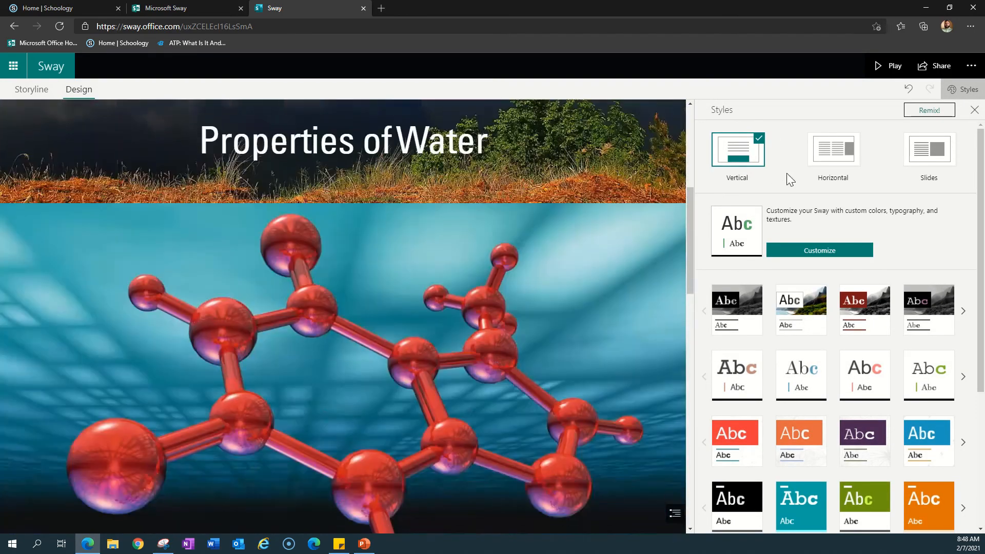
click(819, 166)
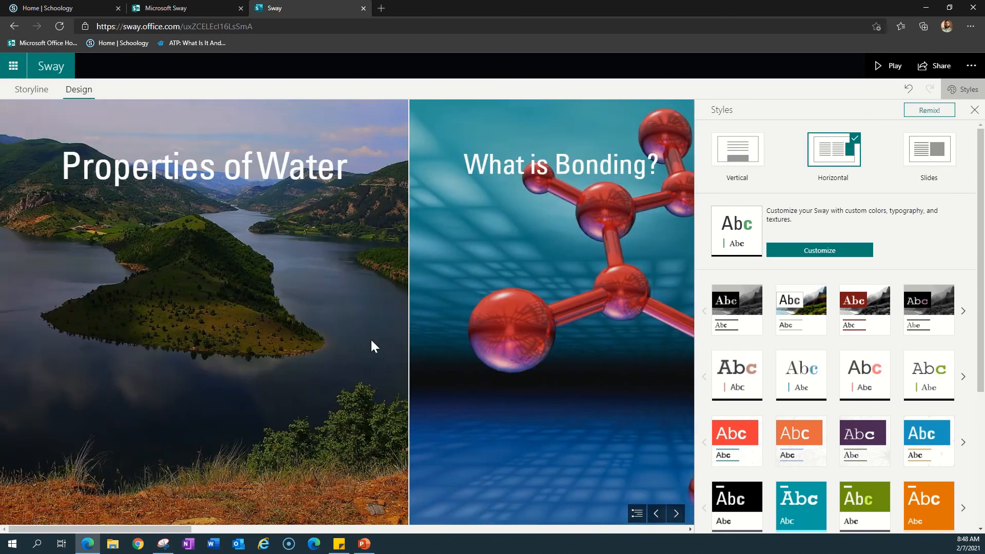
click(944, 151)
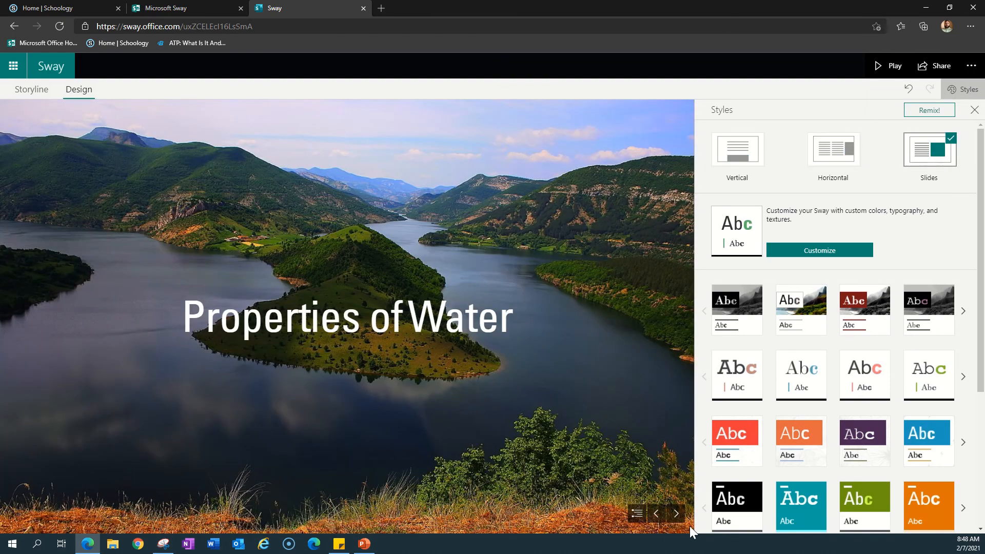
Page forward through the slides past Physical Properties of Water and back to the title slide
click(673, 514)
click(672, 514)
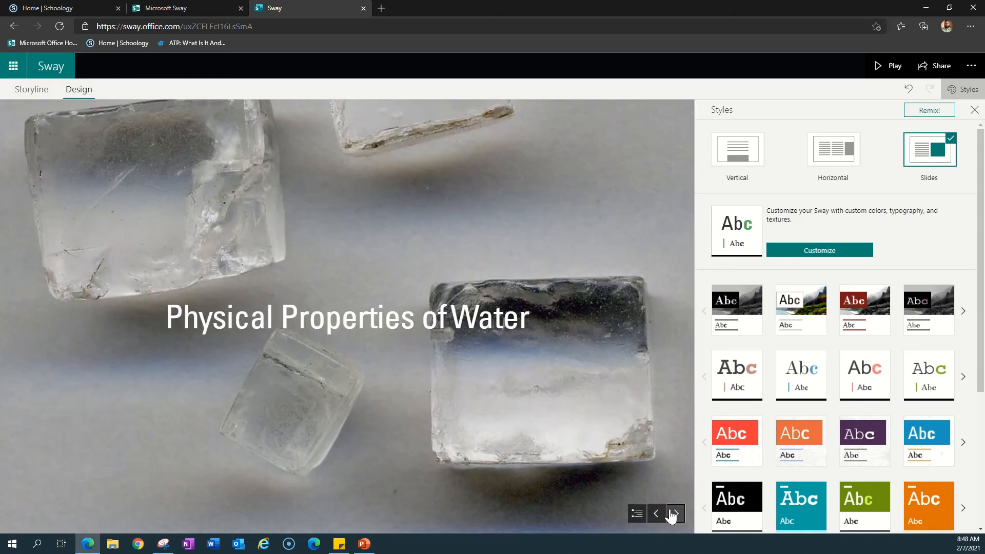
click(672, 514)
click(655, 514)
click(655, 514)
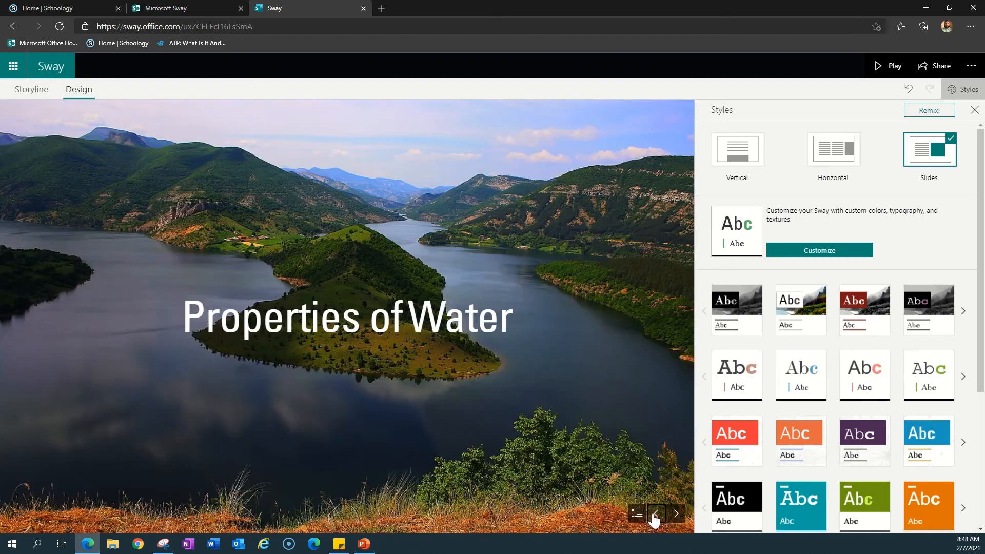
Try the style with red handwritten lettering and a crosshatched border, and check it on the slides up to the Adhesion stack
scroll(832, 292, down, 1)
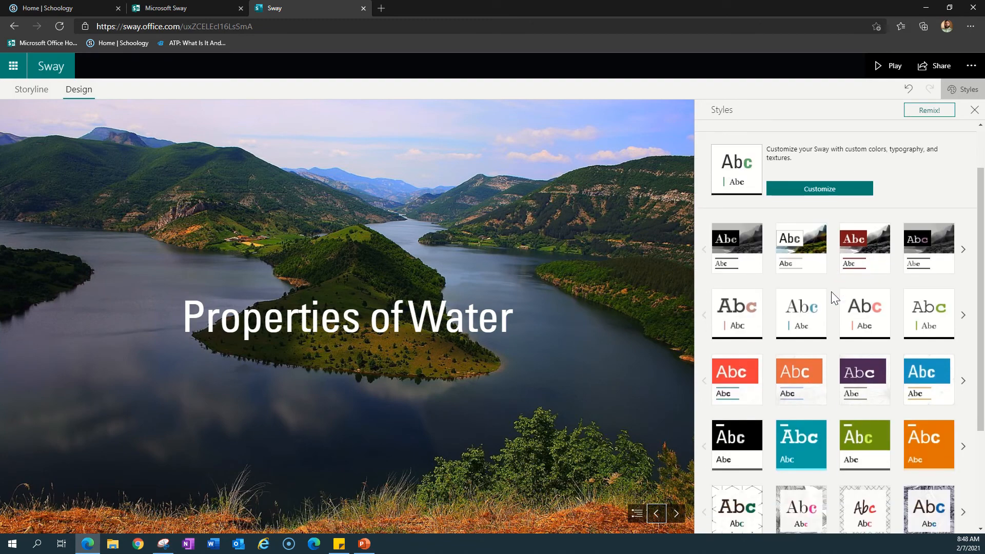
scroll(830, 291, down, 2)
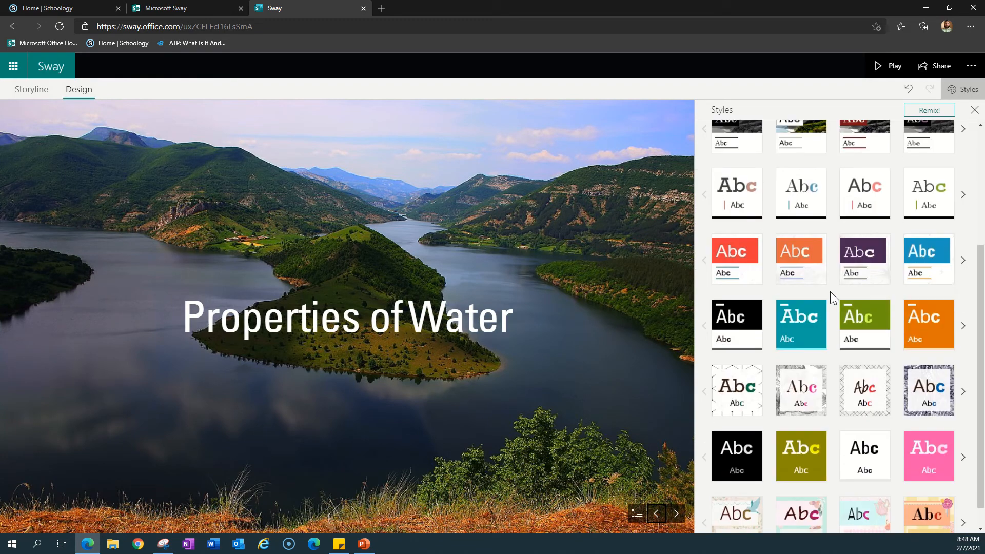
scroll(759, 284, down, 1)
click(846, 362)
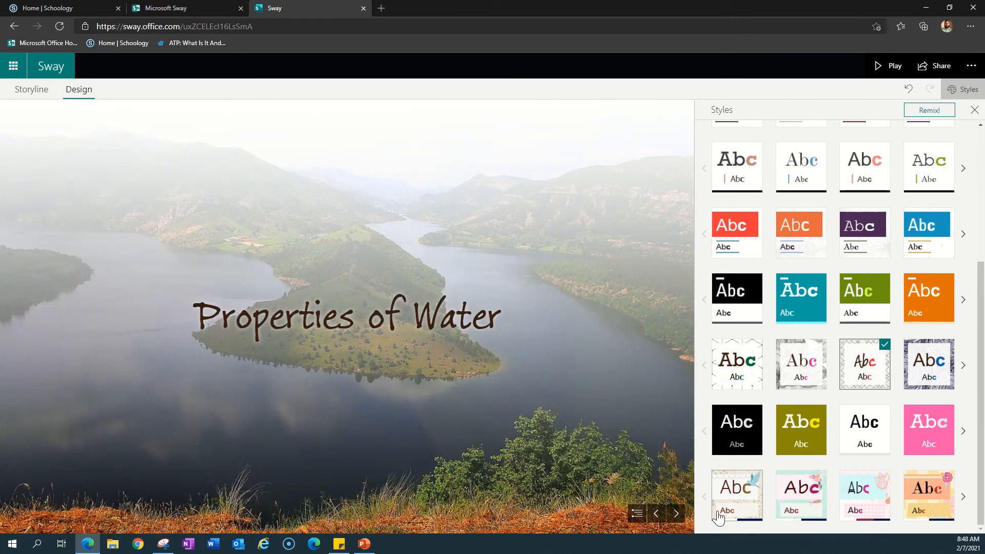
click(673, 514)
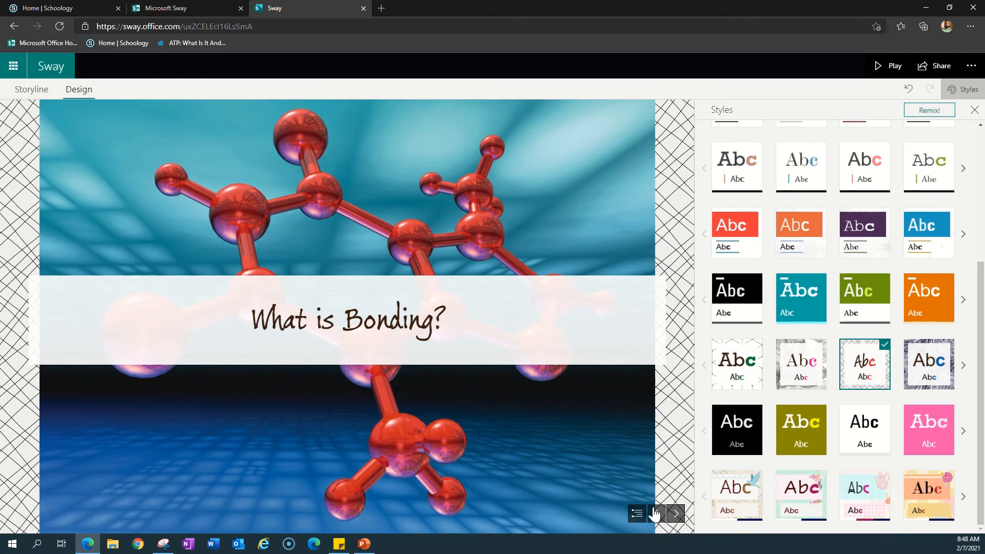
click(677, 515)
click(677, 515)
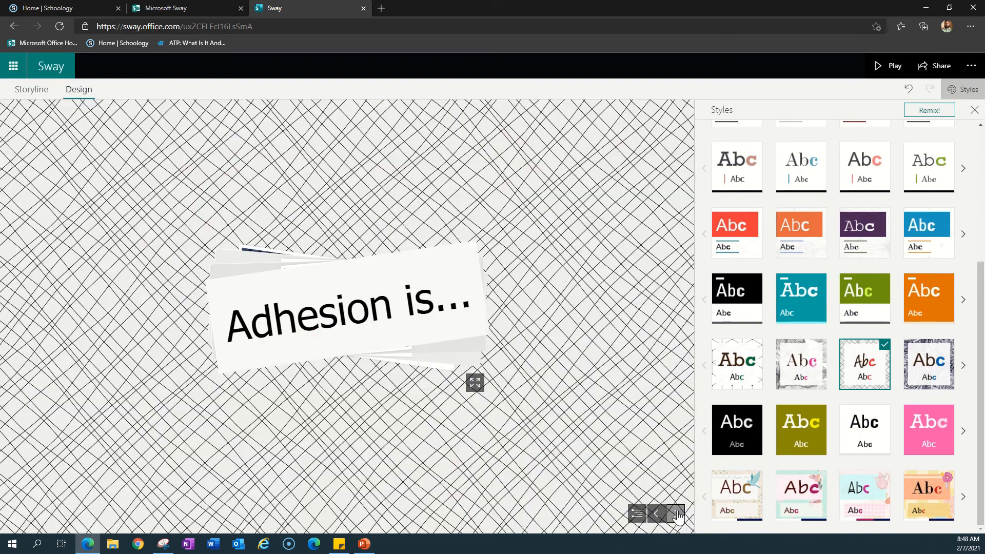
Try the pink and mint floral style, and check it on the slides back to the title
click(802, 495)
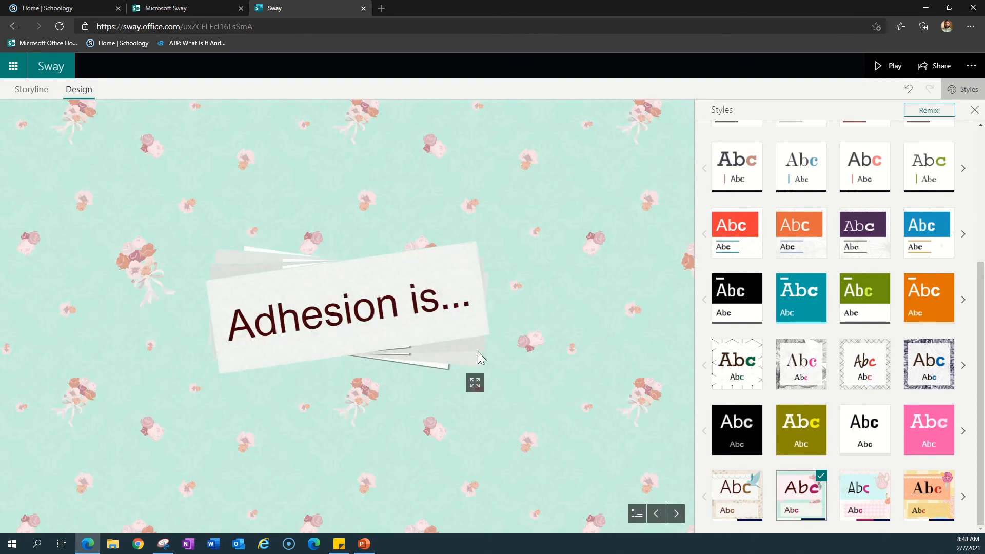
click(657, 517)
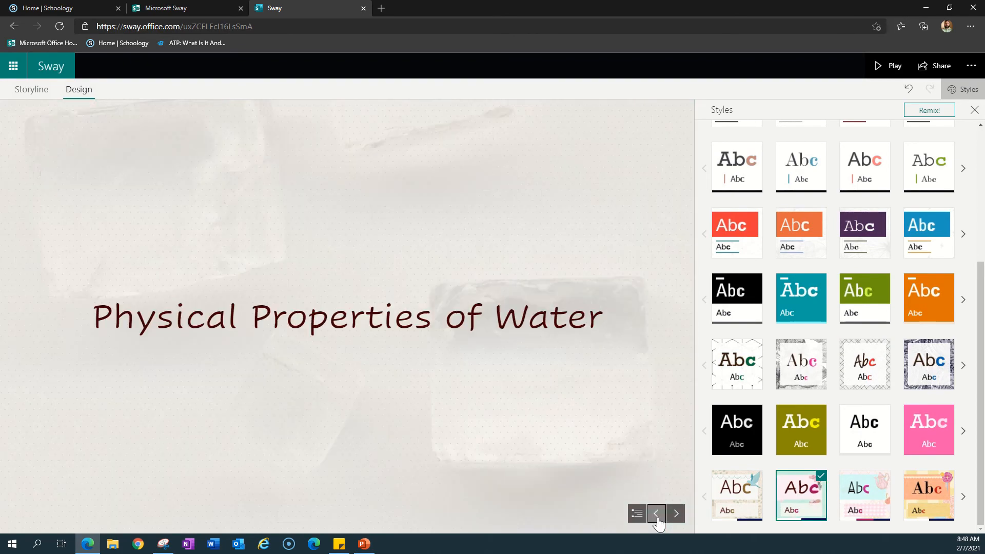
click(658, 517)
click(657, 517)
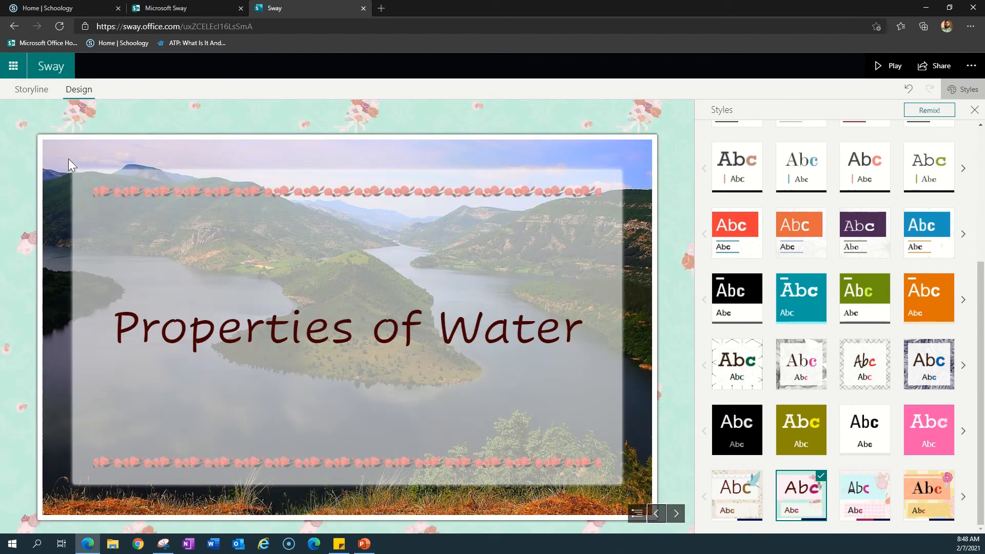
Return to the storyline briefly, and apply the white slab-serif style with the muted red accent to the Sway design
click(31, 90)
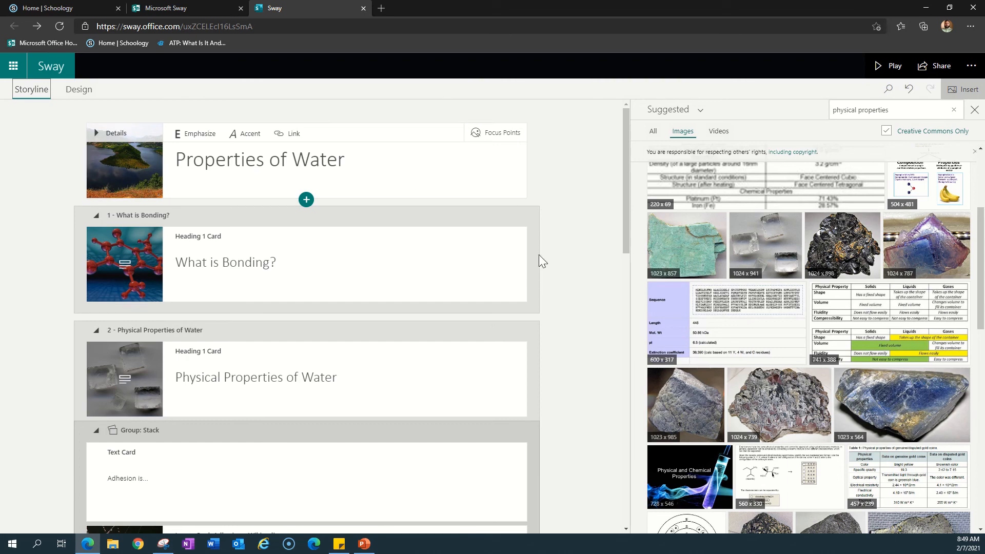
click(79, 90)
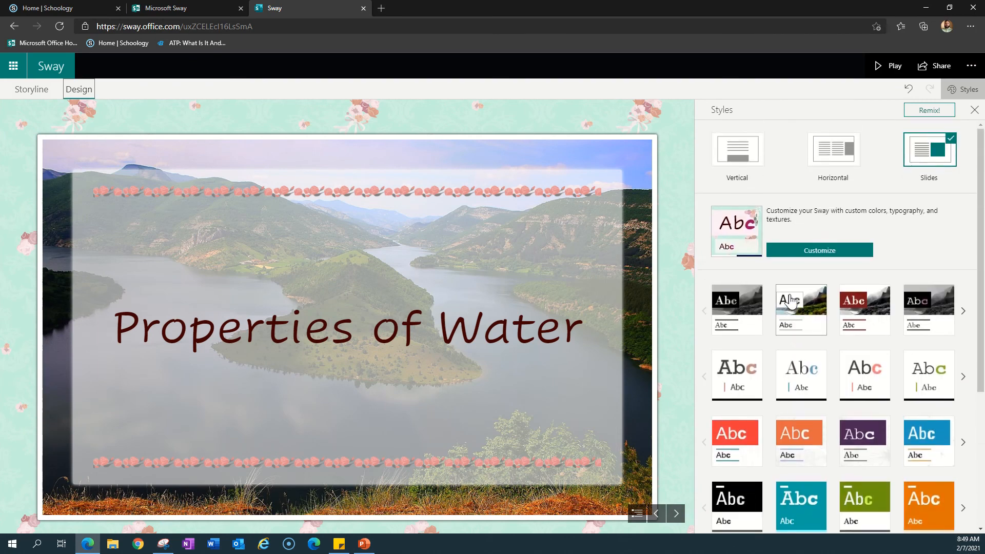
click(731, 382)
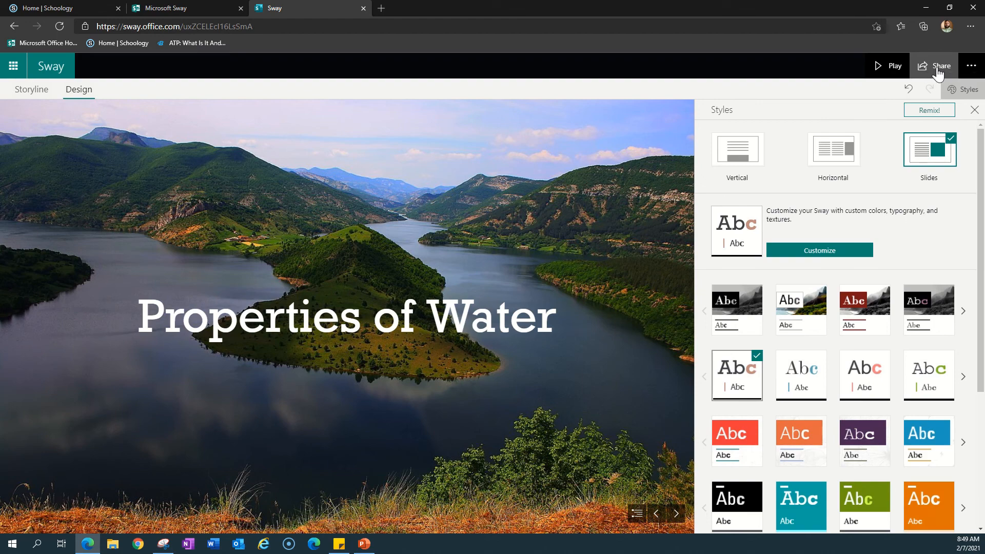
Copy the Sway's view link for those in the organization
click(938, 72)
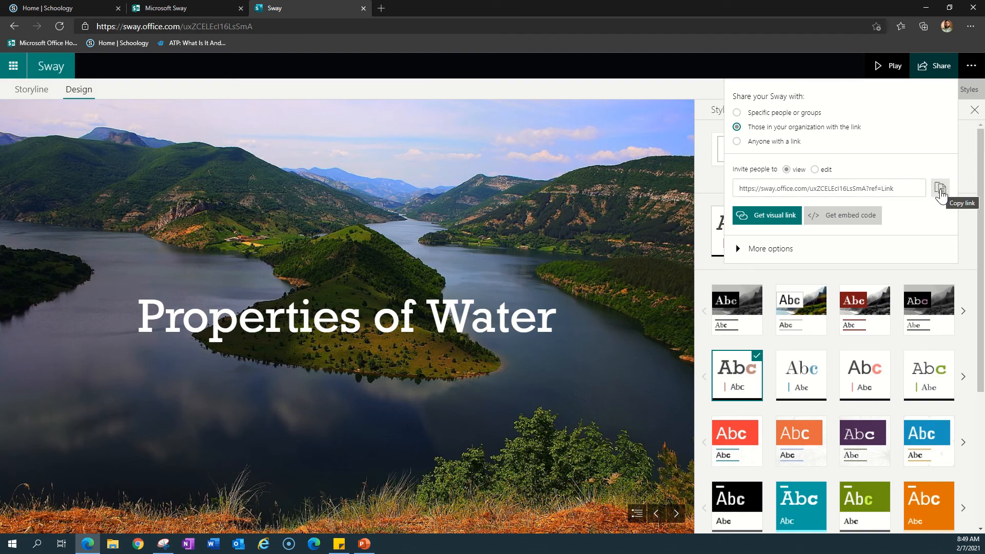
click(930, 194)
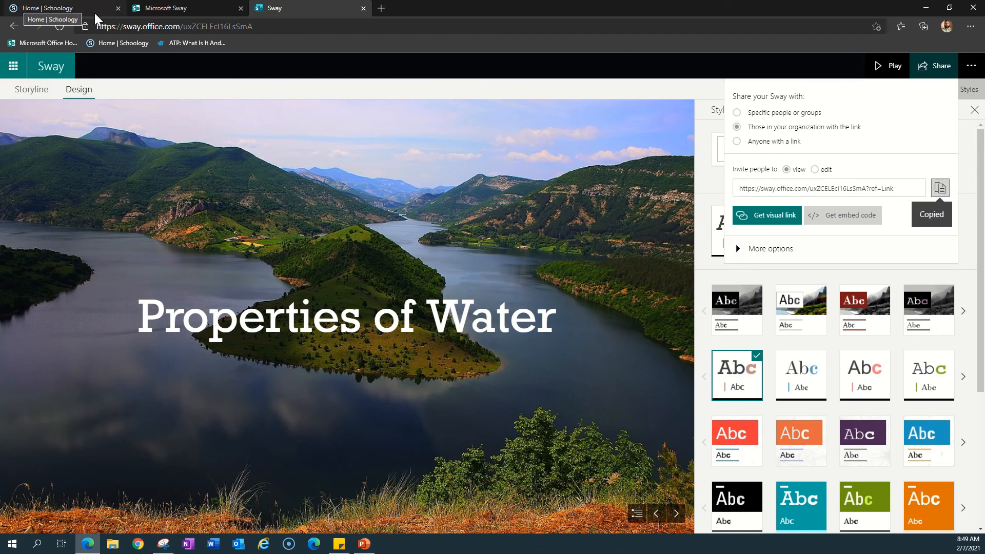
Switch to OneNote from the Office apps list and open the "1stP Biology Spring 2021" class notebook
click(155, 10)
click(11, 66)
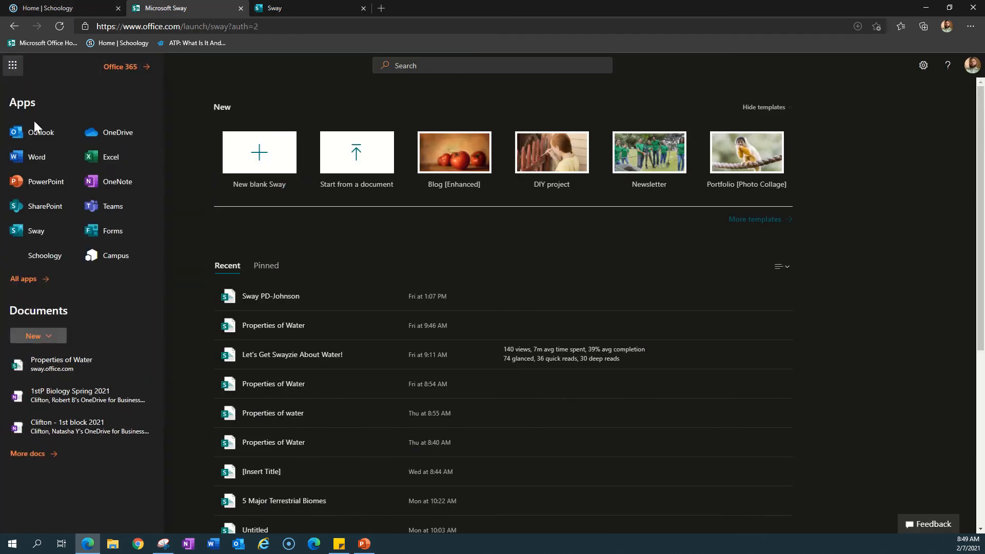
click(117, 180)
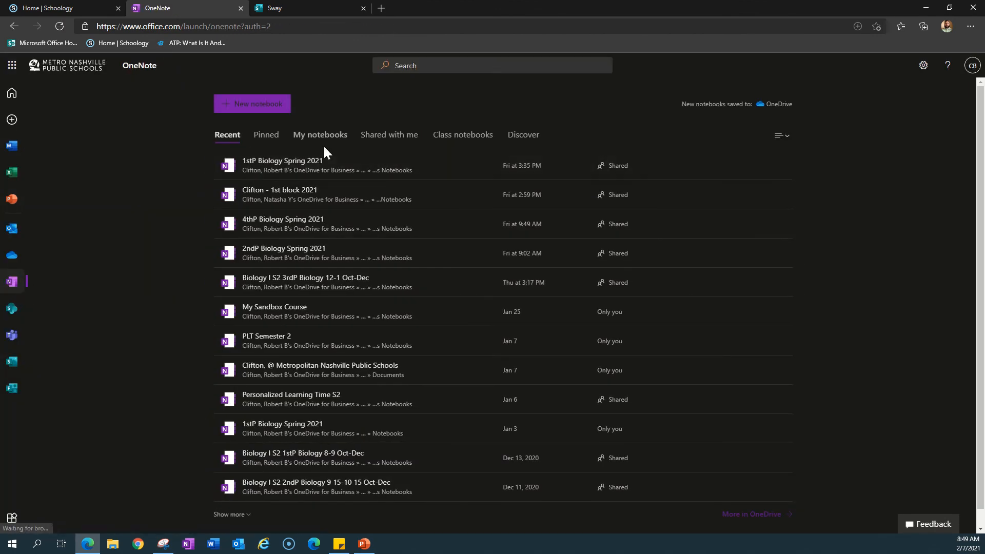
click(299, 163)
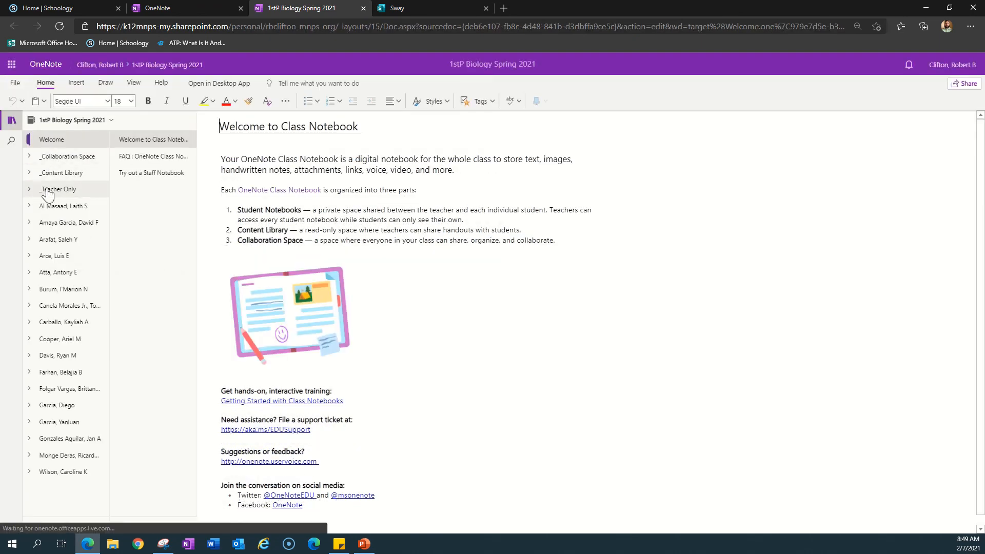
Open the "Mod 2.1: Properties of Water (Feb3-5)" page in the Module 2 section of the _Teacher Only group
click(29, 195)
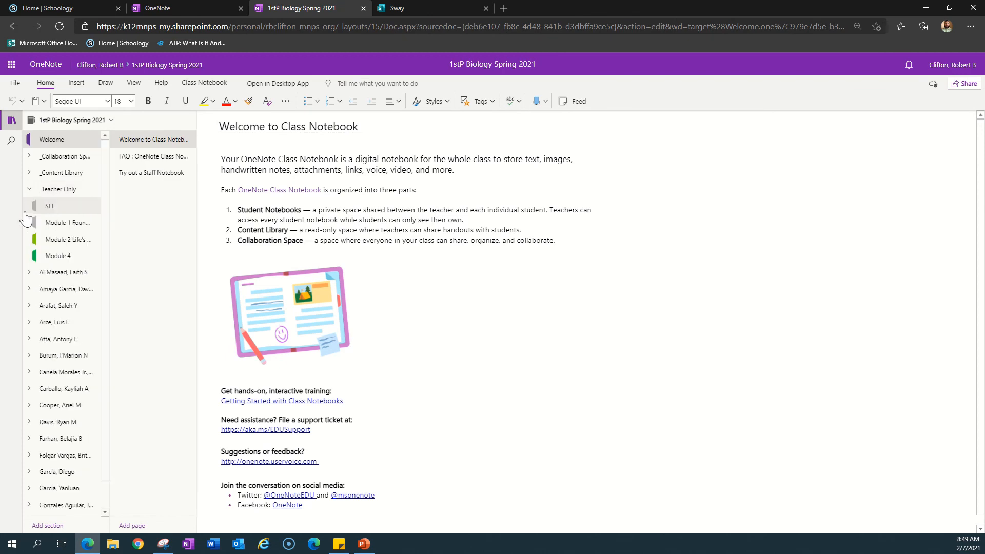
click(66, 243)
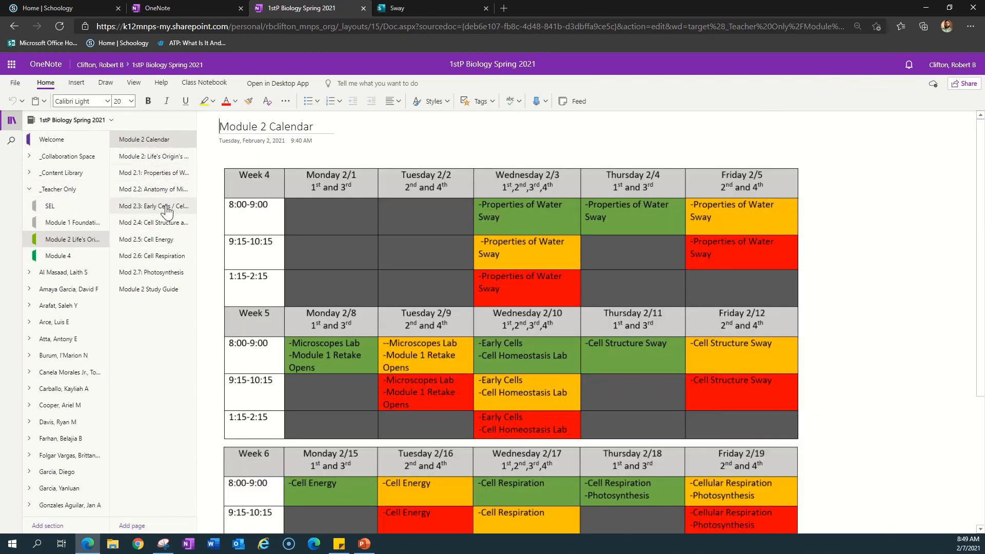
click(156, 176)
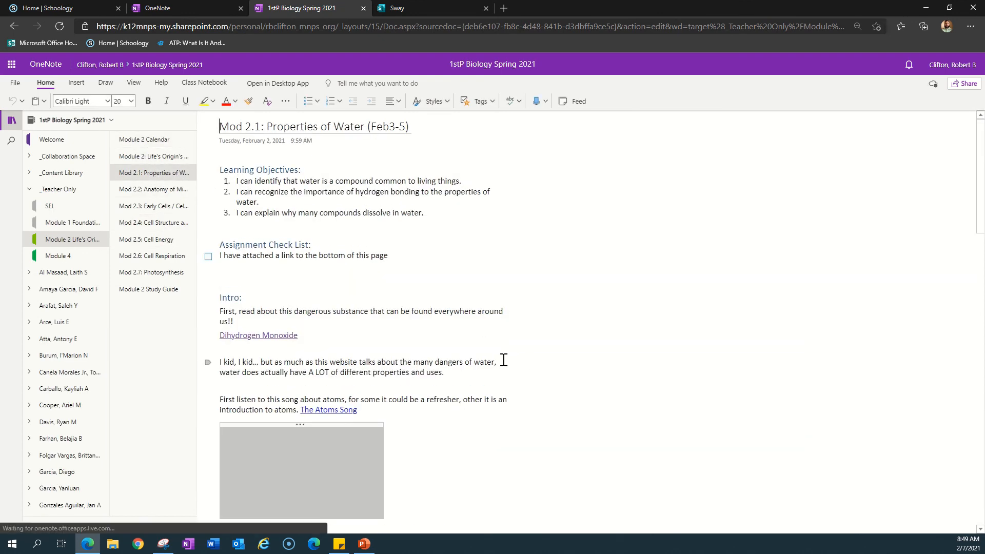
Look through the assignment page down to the embedded "Let's Get Swayzie About Water!" requirements Sway, and advance through its first few slides
scroll(484, 352, down, 15)
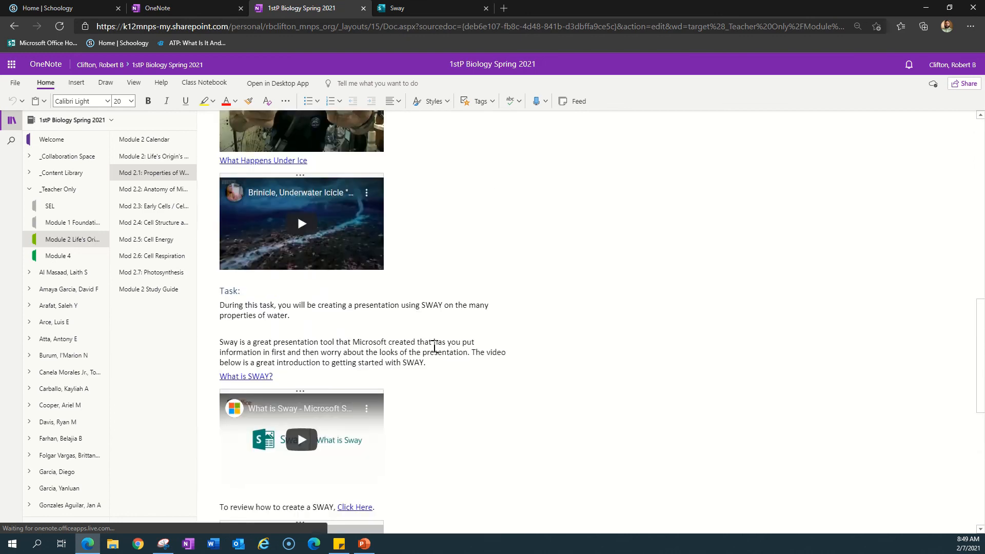
scroll(434, 347, up, 8)
scroll(415, 331, down, 10)
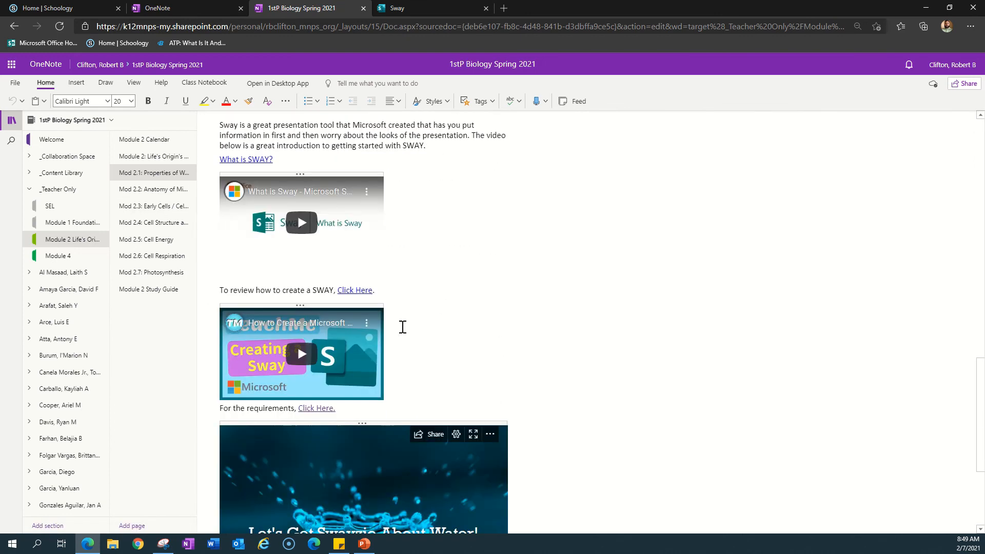
scroll(590, 383, down, 3)
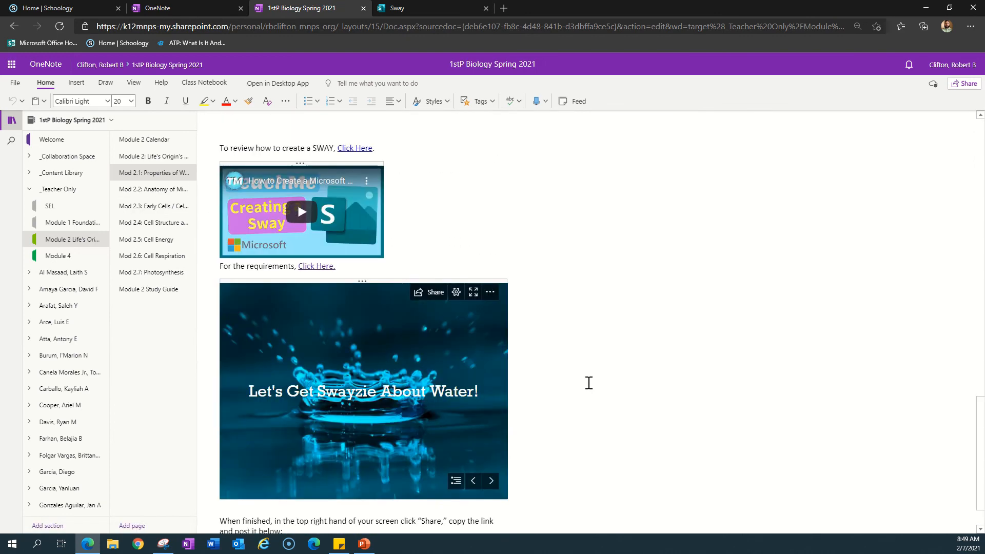
scroll(589, 384, down, 1)
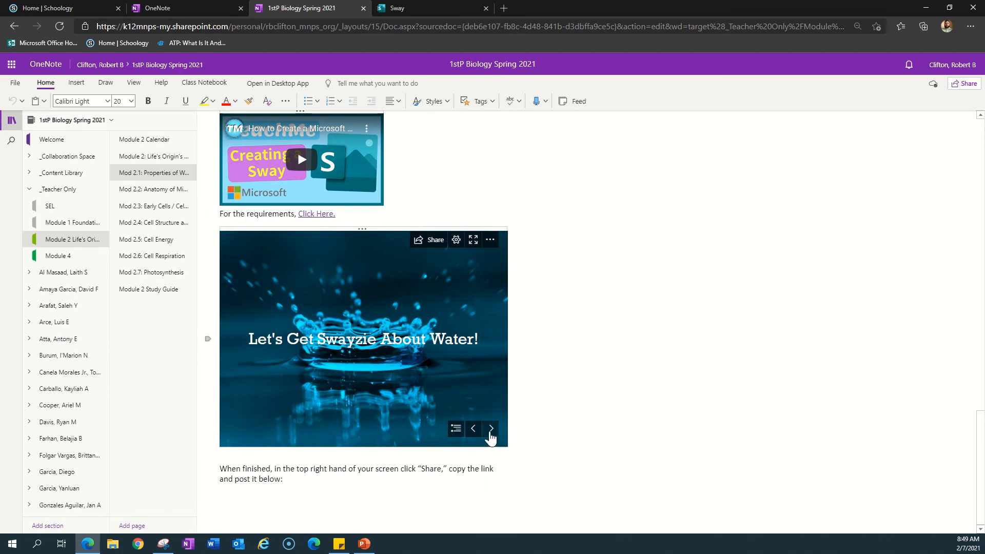
click(490, 431)
click(490, 429)
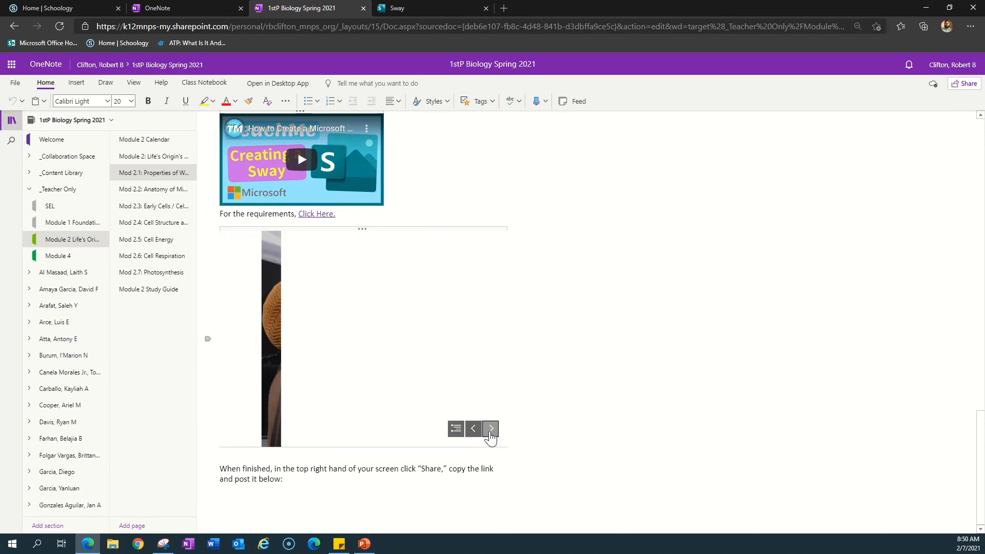
click(490, 433)
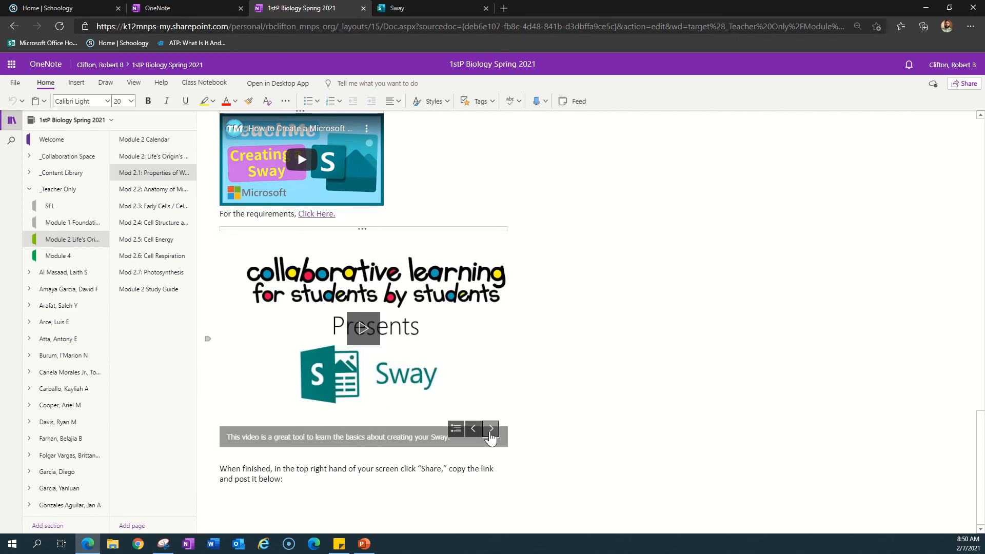
click(490, 433)
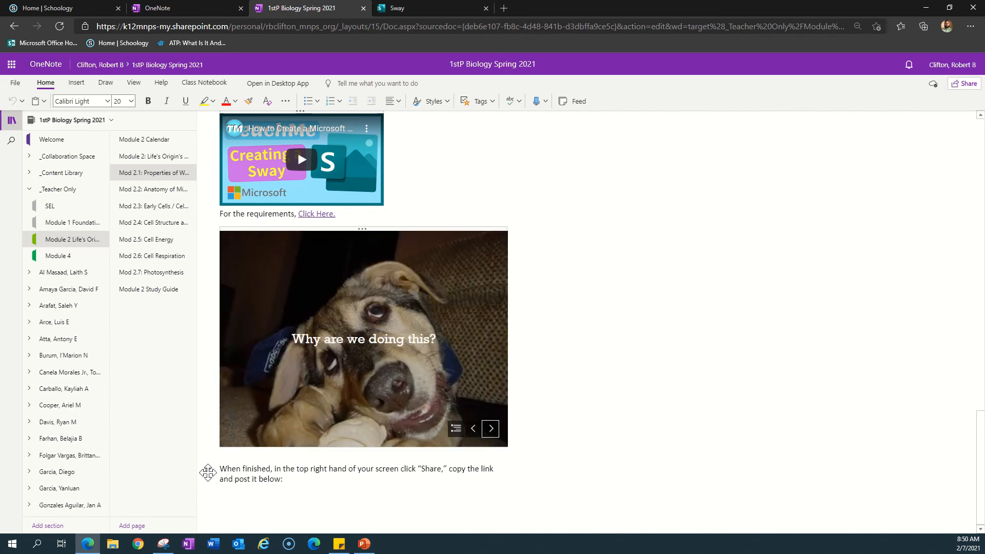
Paste the copied Sway link on a new line below the "copy the link and post it below:" instruction
click(288, 479)
key(Return)
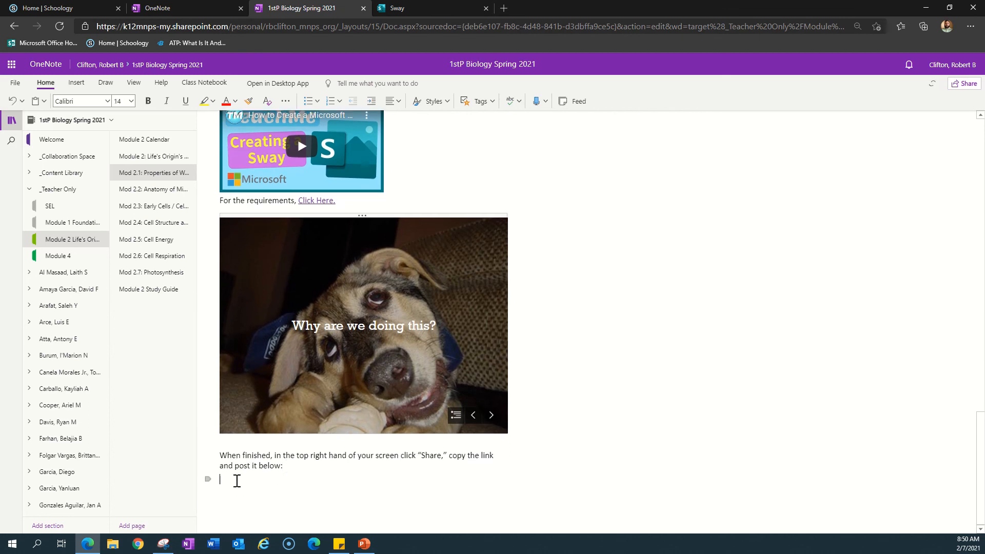
right_click(236, 480)
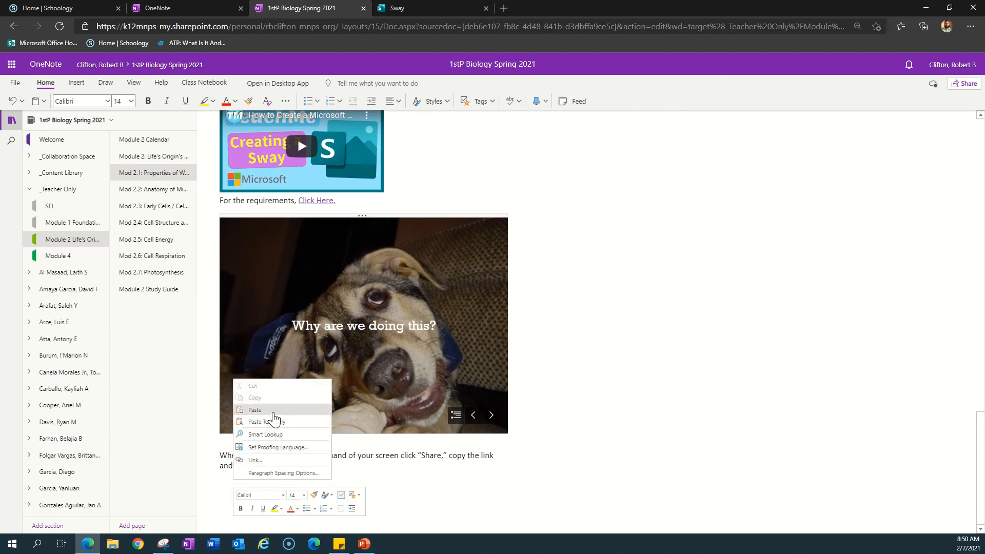
click(274, 410)
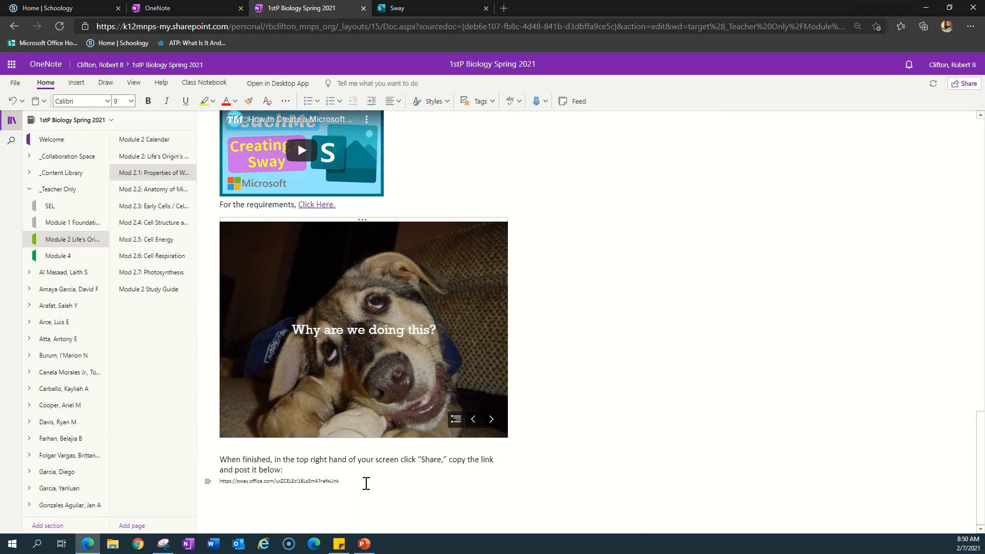